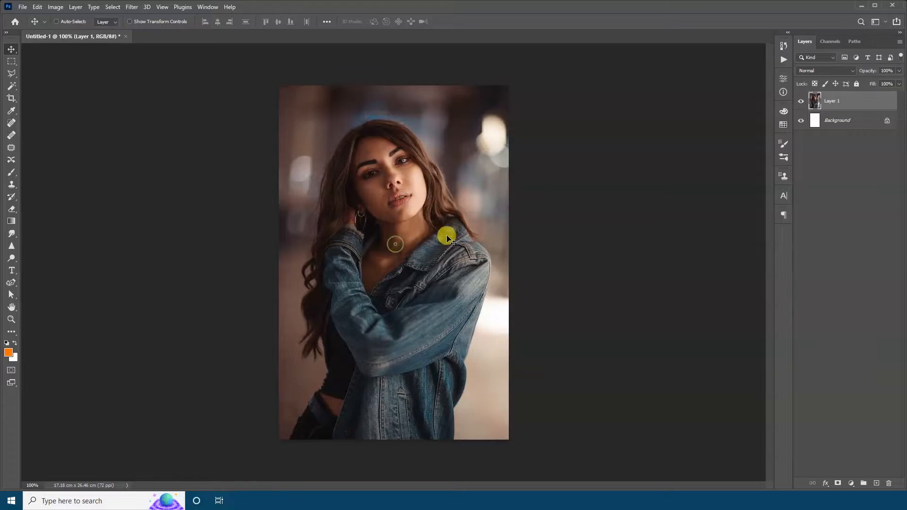
Paste the bokeh lights image as a new layer above the portrait and scale it to about 148% to cover the canvas
key("ctrl+v")
key("ctrl+t")
left_click_drag(472, 141, 539, 100)
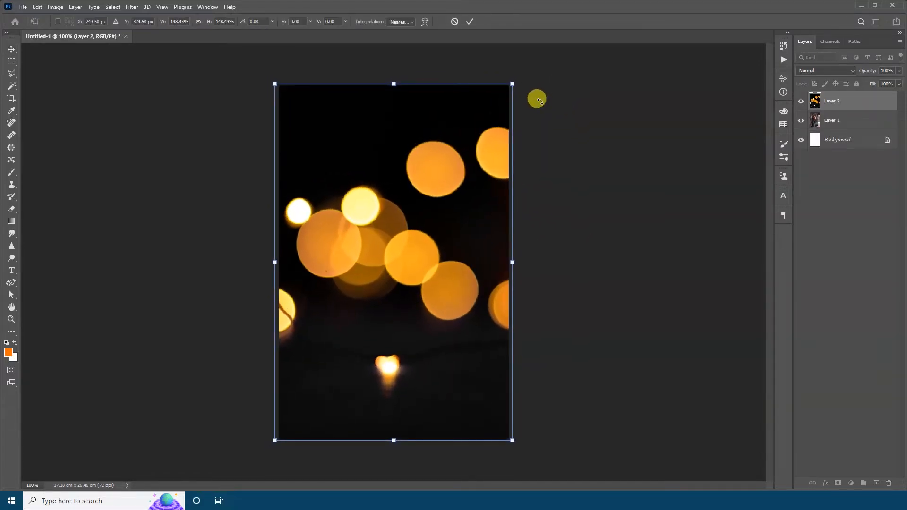
key("Return")
Toggle the bokeh layer's visibility to view the portrait beneath it
left_click(801, 101)
left_click(830, 120)
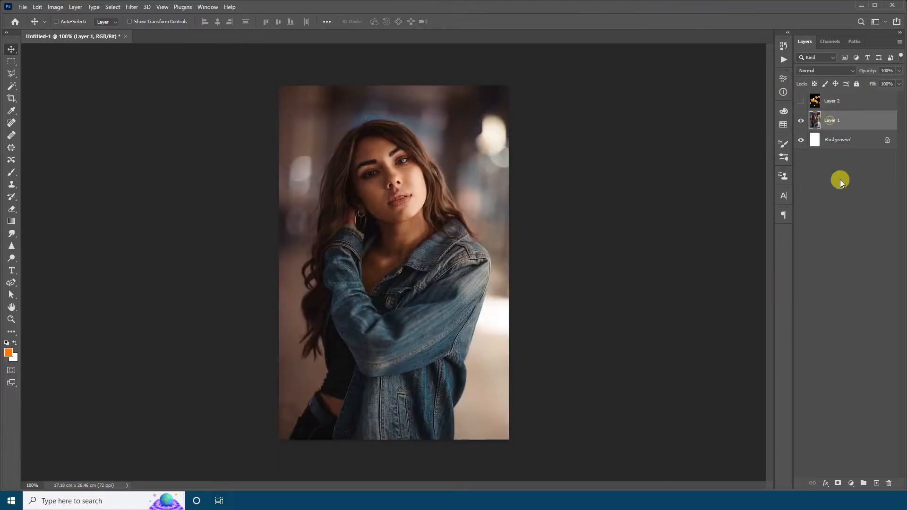
left_click(801, 100)
left_click(835, 102)
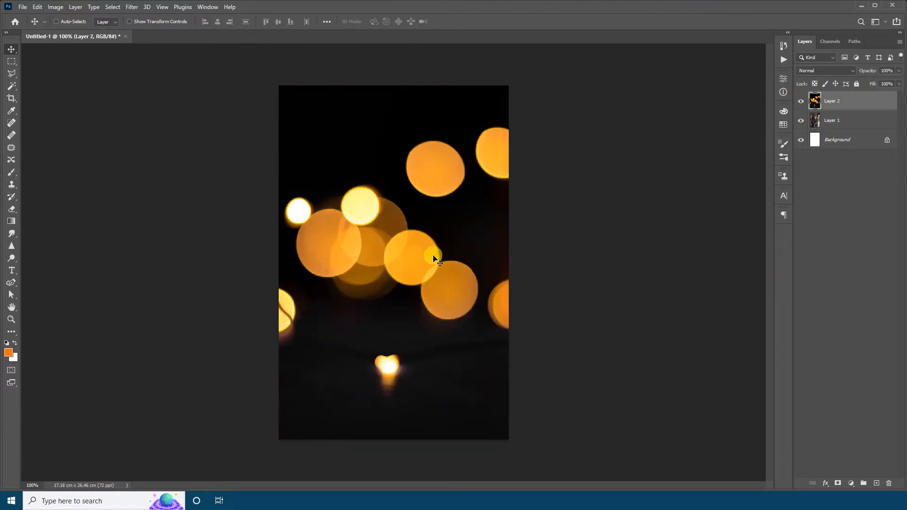
Hide the bokeh layer and adjust the portrait layer's Brightness/Contrast to brightness 12 and contrast 20
left_click(801, 101)
left_click(812, 122)
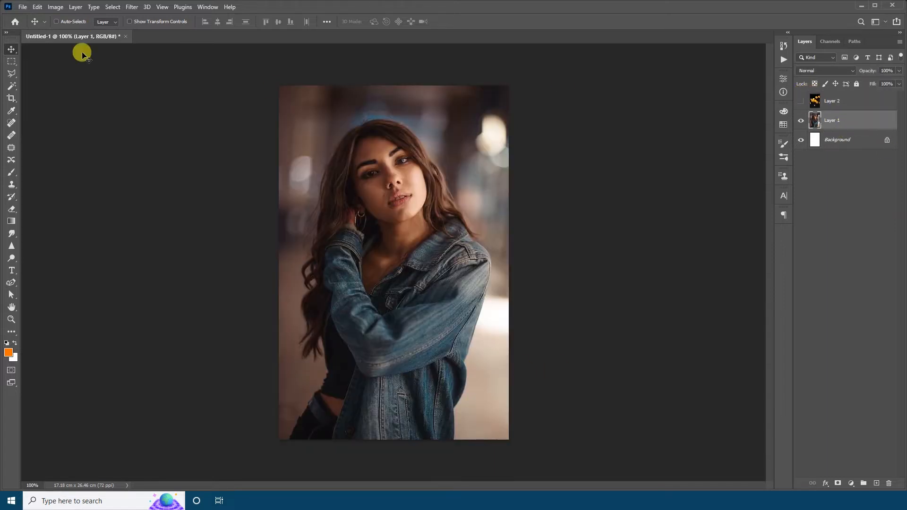
left_click(37, 6)
mouse_move(55, 7)
mouse_move(70, 31)
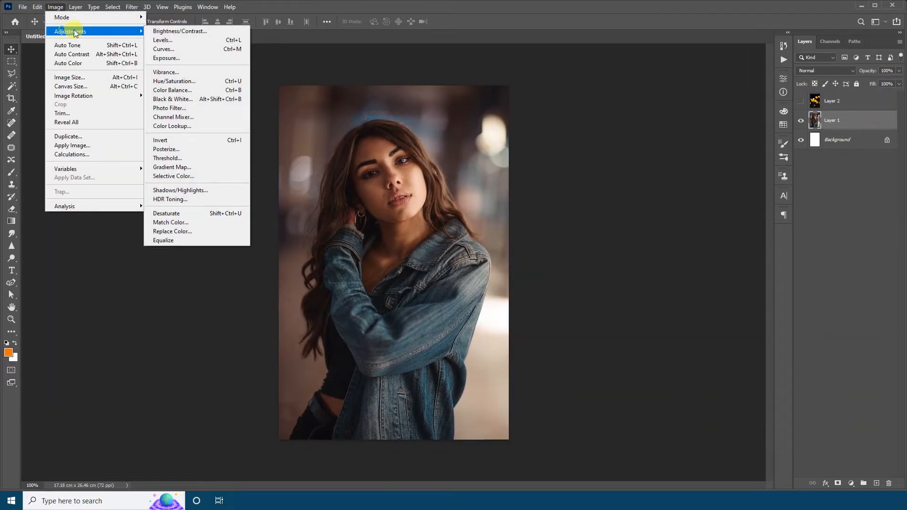
left_click(216, 31)
left_click_drag(608, 138, 611, 116)
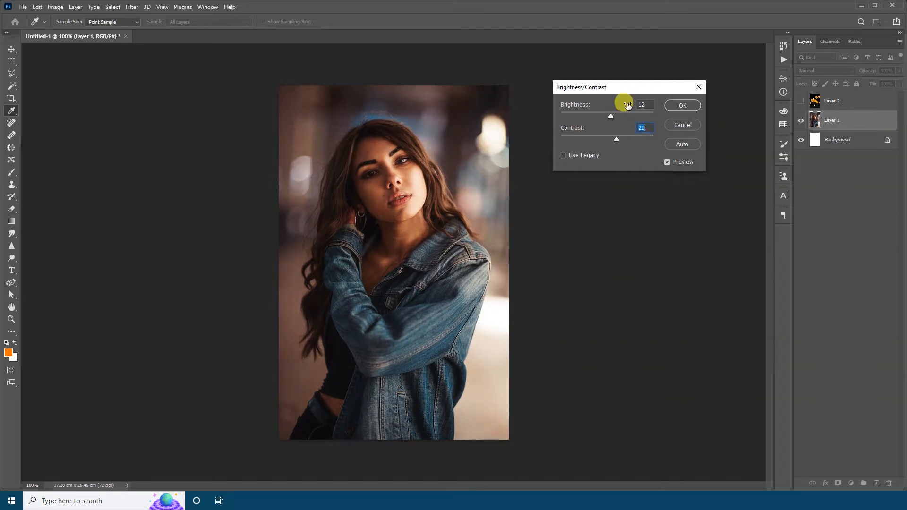
left_click(681, 107)
Adjust the Reds of the portrait layer in Hue/Saturation to hue +2 and saturation -7
left_click(55, 7)
mouse_move(70, 31)
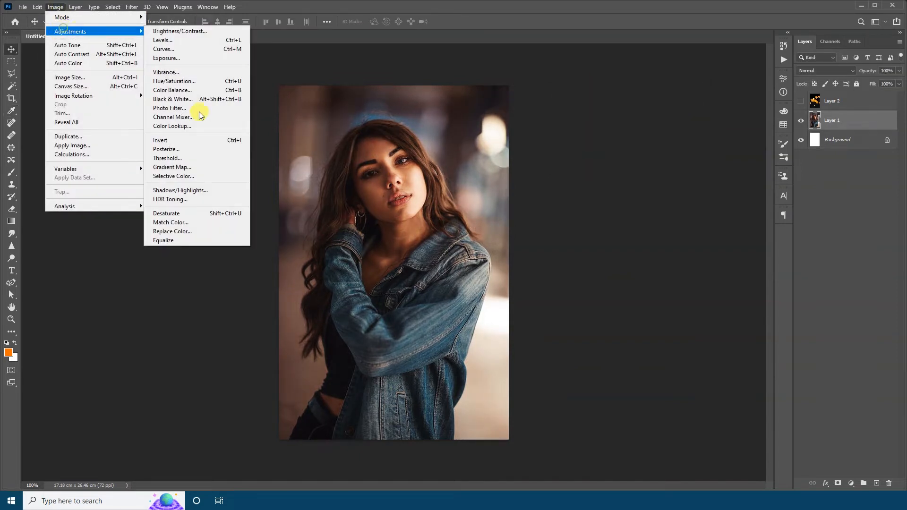
left_click(198, 81)
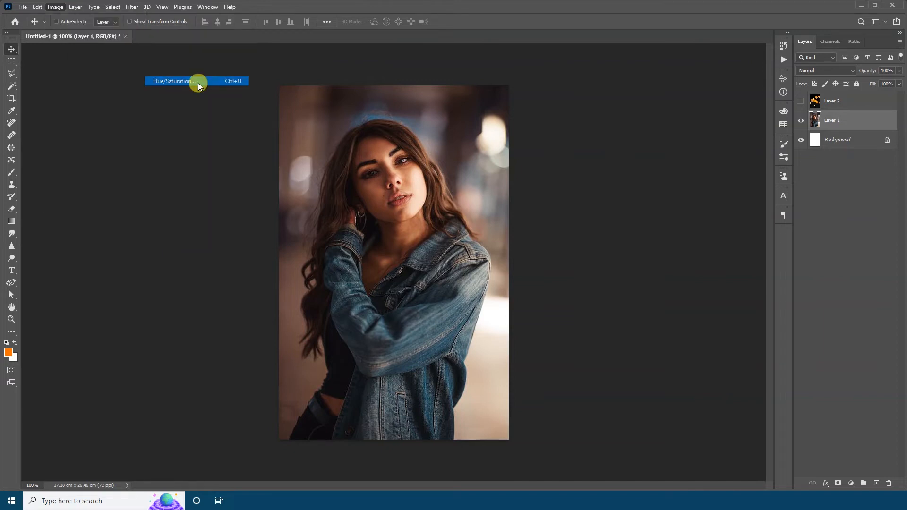
left_click(685, 222)
left_click(709, 230)
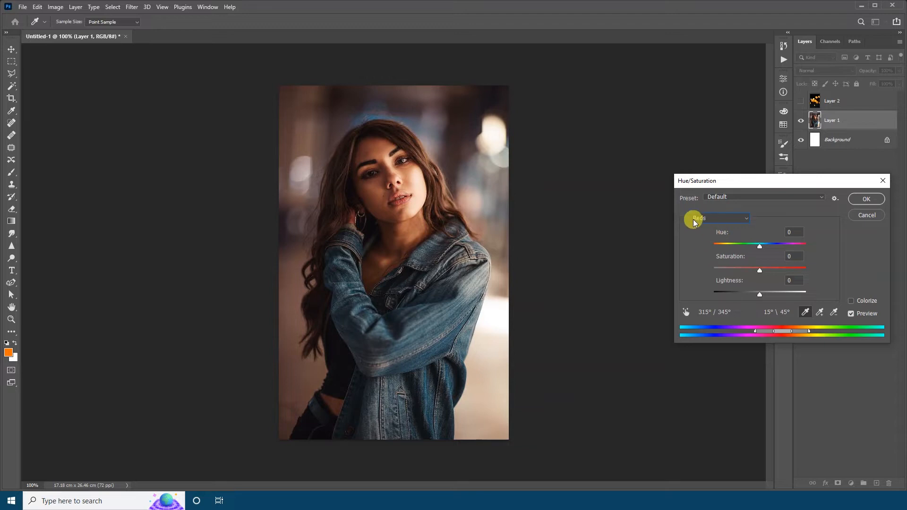
left_click_drag(759, 247, 751, 247)
left_click_drag(760, 270, 758, 270)
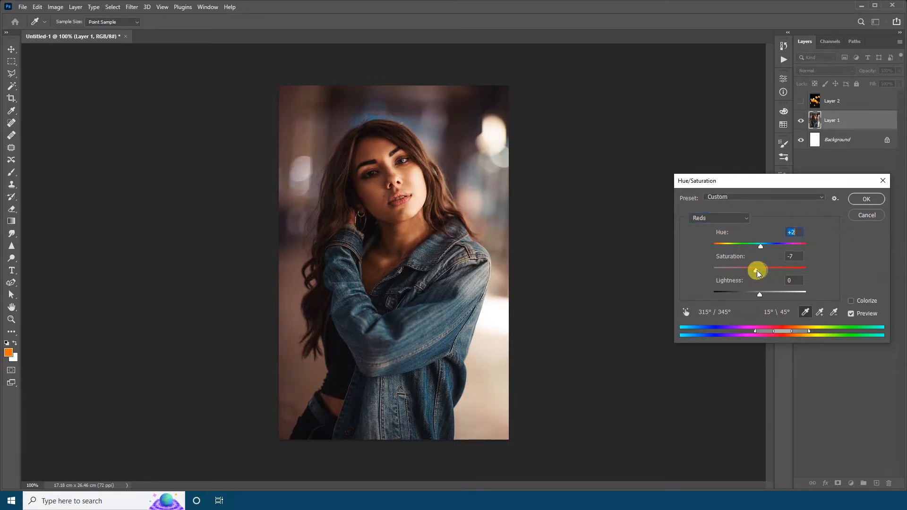
left_click(866, 201)
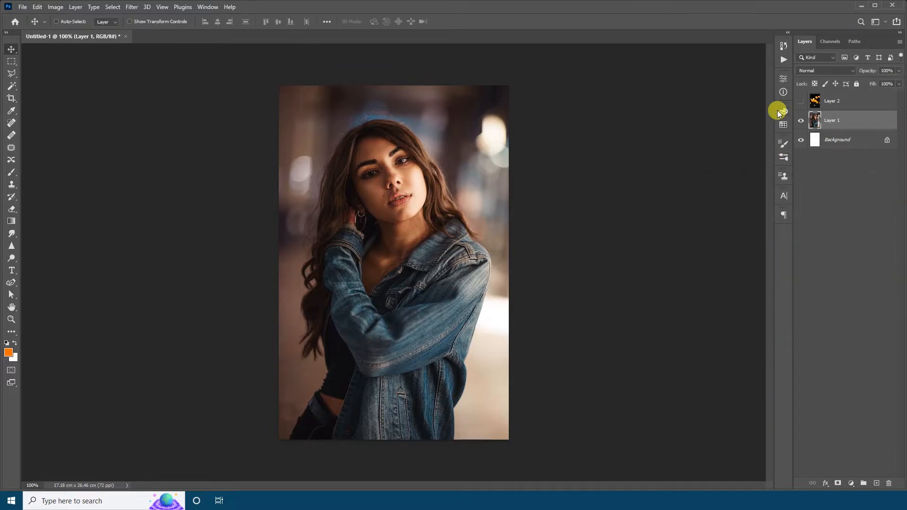
Show the bokeh layer and set its blend mode to Screen
left_click(801, 101)
left_click(819, 101)
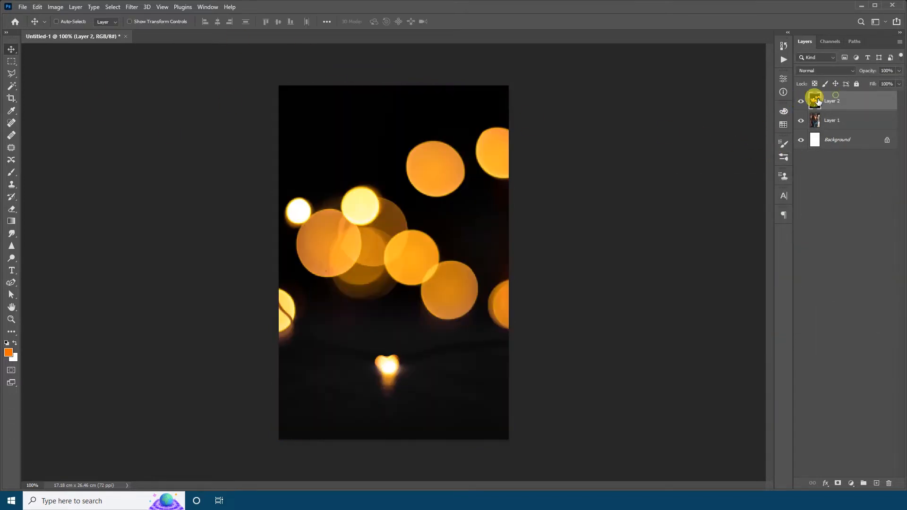
left_click(803, 72)
left_click(808, 150)
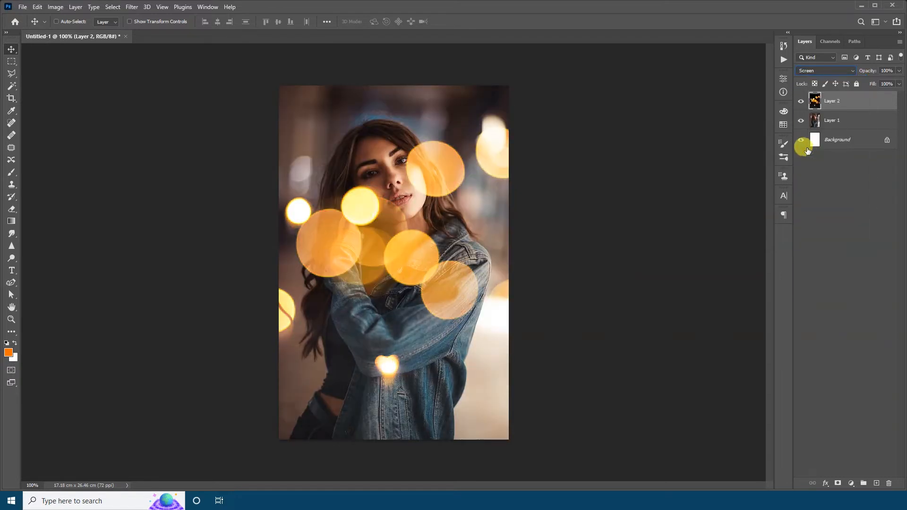
Duplicate the bokeh layer with the original hidden, and apply a Gaussian Blur of 12.5 pixels to the copy
left_click_drag(851, 101, 877, 483)
left_click(801, 121)
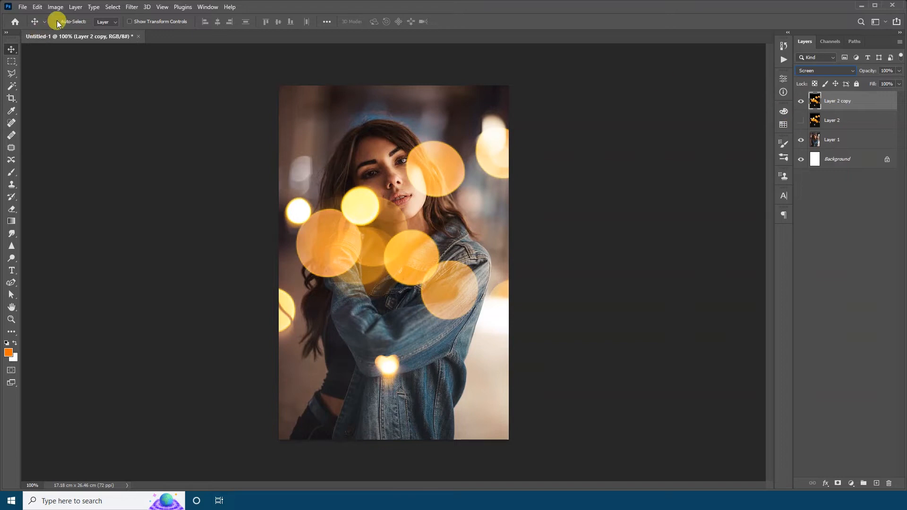
left_click(132, 7)
mouse_move(151, 128)
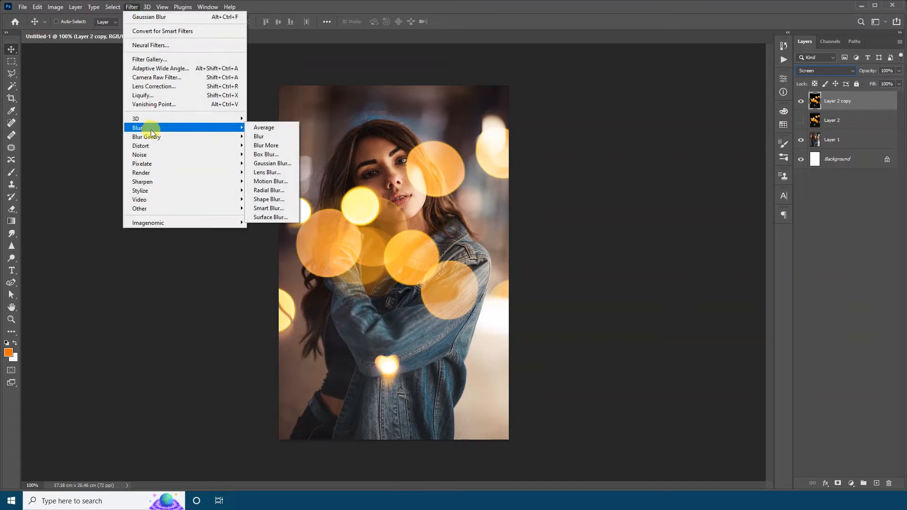
left_click(276, 166)
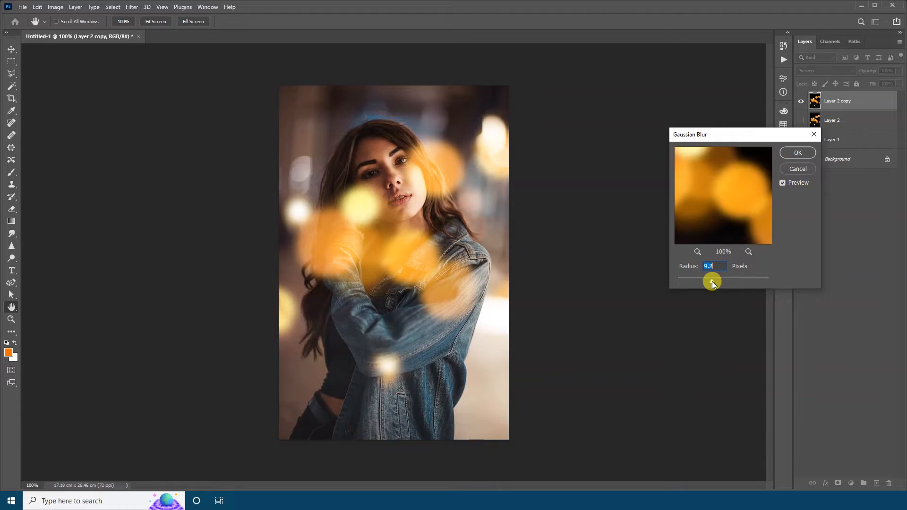
left_click_drag(713, 283, 716, 284)
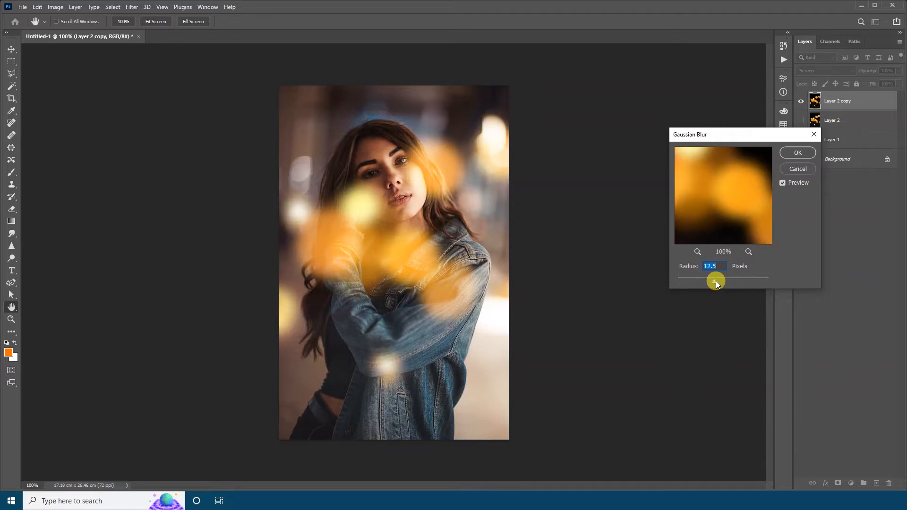
left_click(799, 154)
Enlarge the blurred bokeh copy to about 142%, rotated 180°, and place its lights over the lower part of the photo
key("ctrl+t")
left_click_drag(468, 201, 448, 227)
left_click_drag(514, 279, 561, 255)
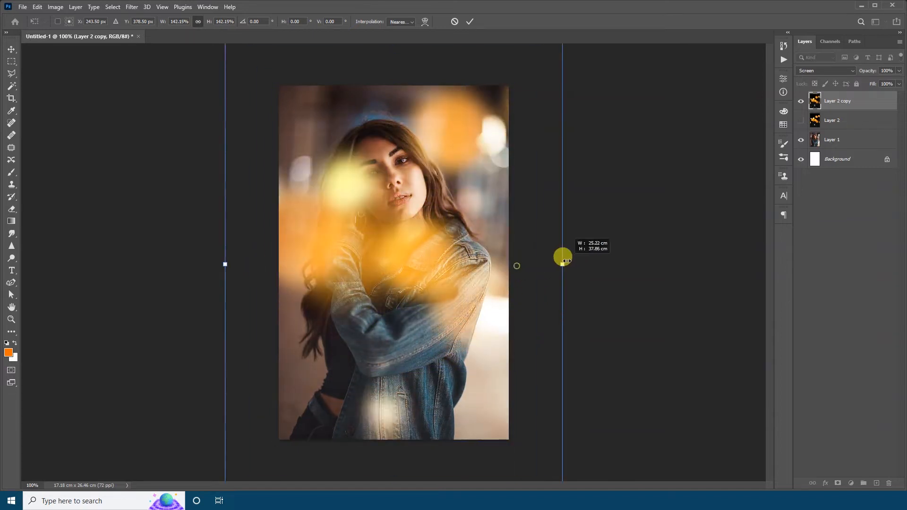
left_click_drag(440, 265, 353, 222)
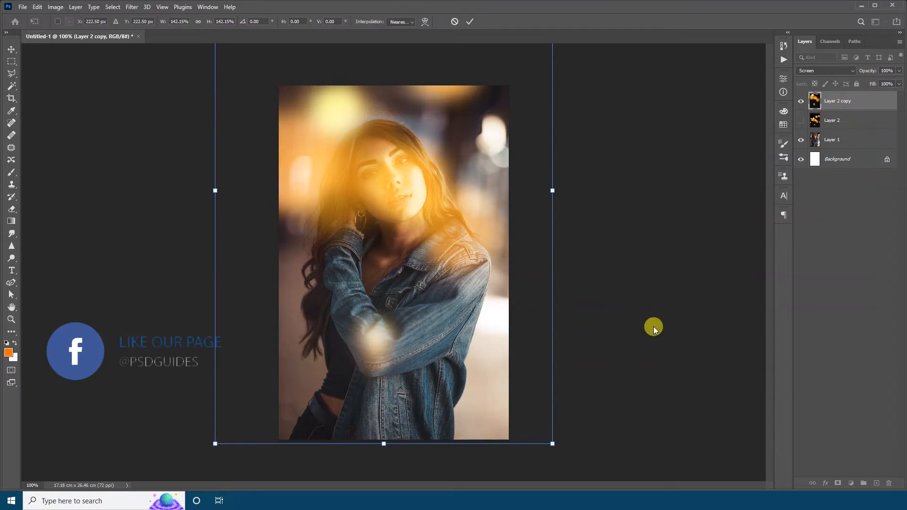
left_click_drag(654, 328, 251, 96)
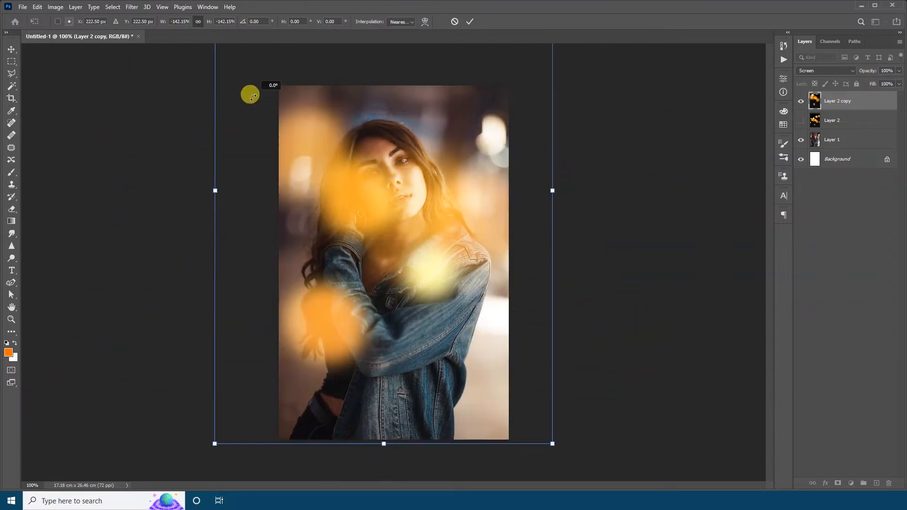
left_click_drag(468, 145, 524, 244)
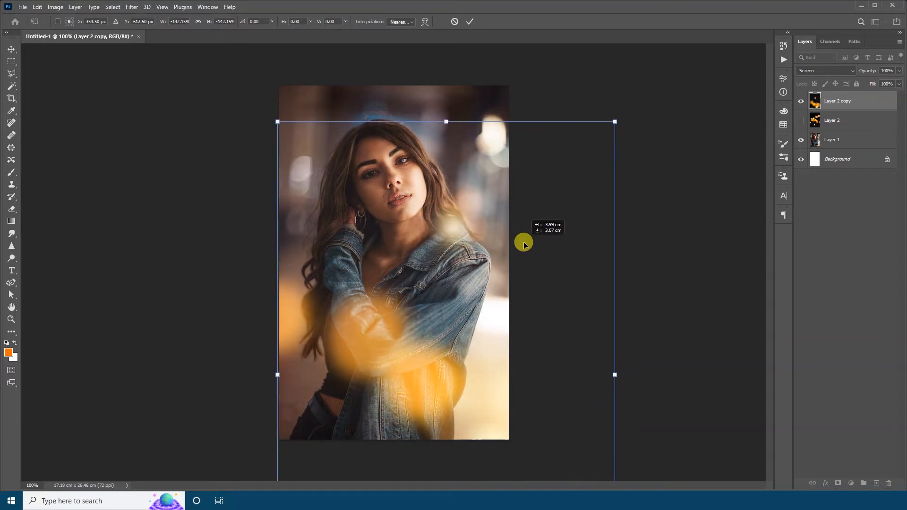
key("Return")
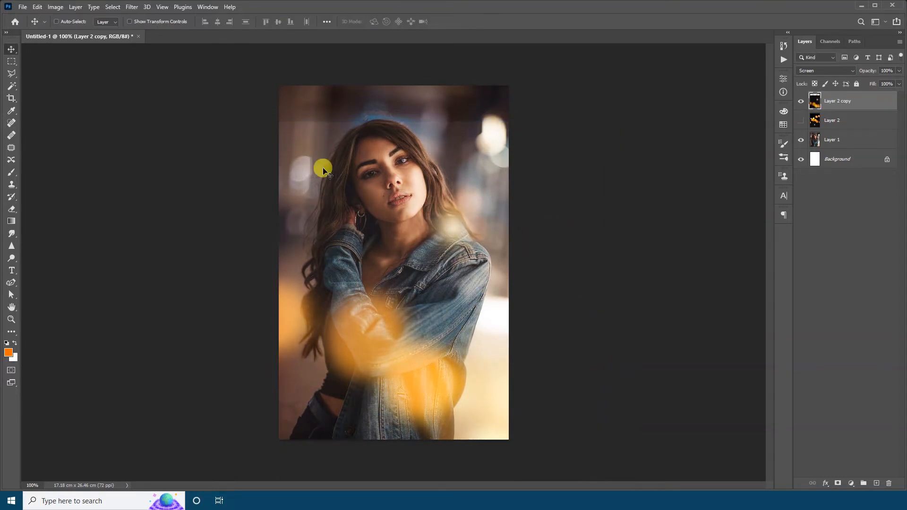
Add a layer mask to the blurred bokeh copy and paint out its hard upper edge with a 300 px soft black brush
left_click(839, 483)
key("b")
key("d")
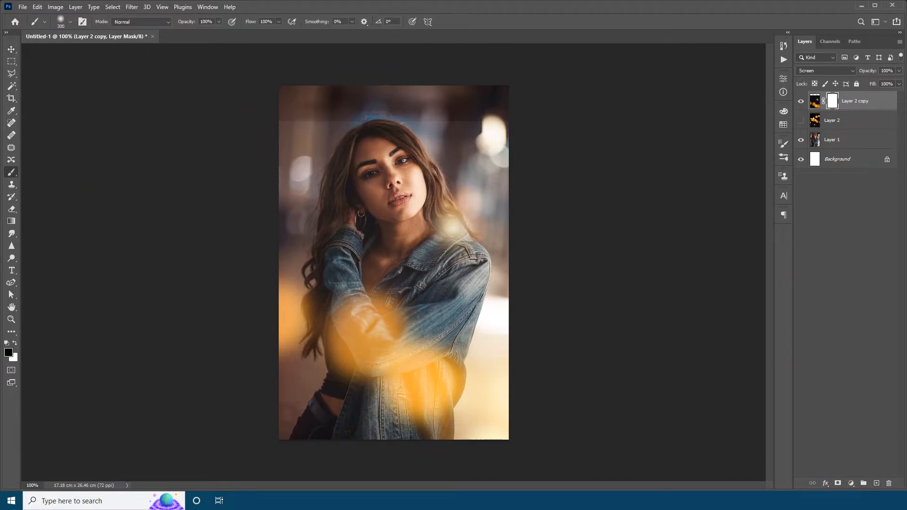
right_click(346, 154)
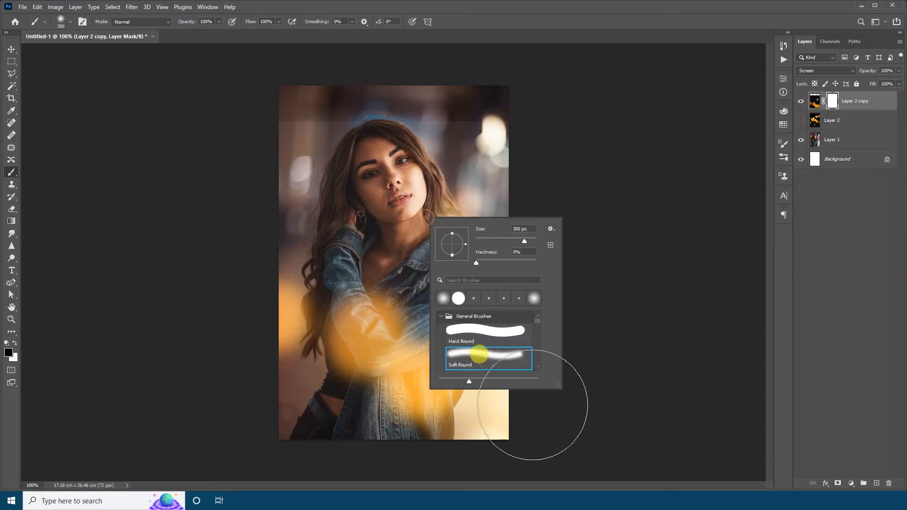
left_click(458, 382)
double_click(472, 349)
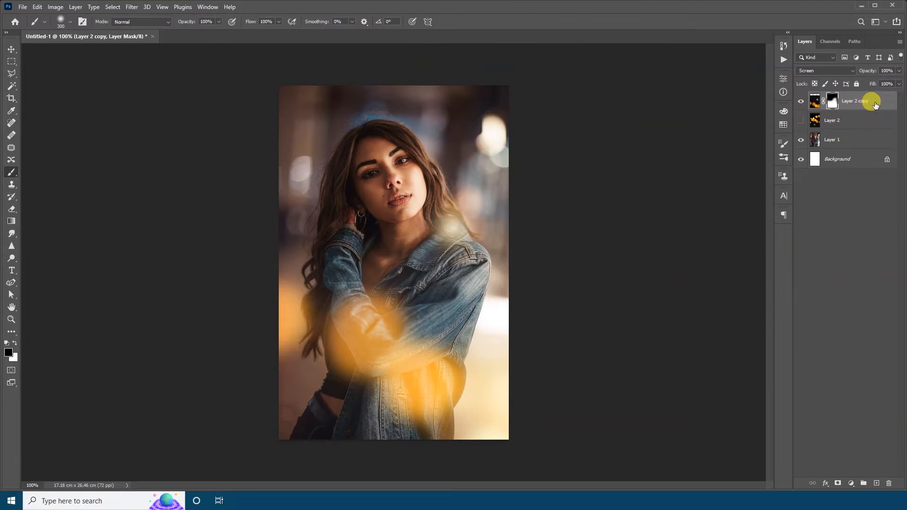
Duplicate the masked bokeh layer and move the duplicate up over the top of the photo
left_click_drag(876, 105, 877, 483)
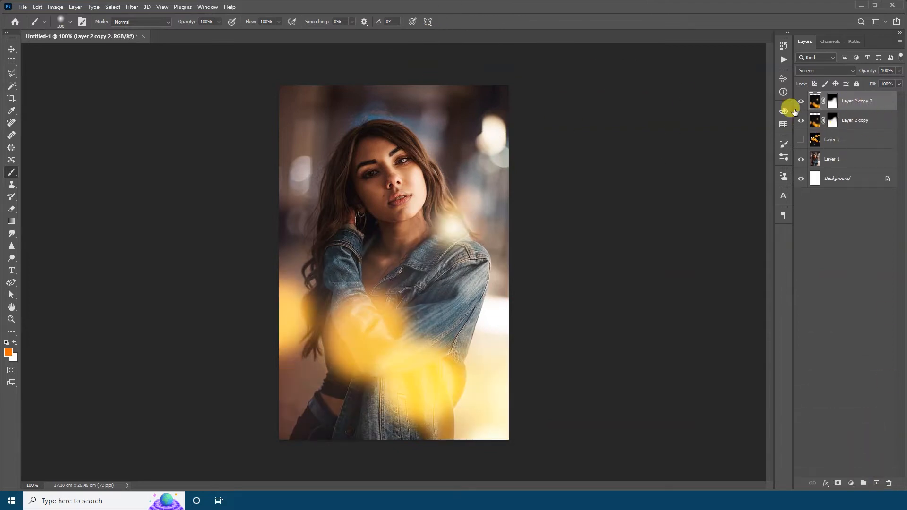
key("v")
left_click_drag(344, 294, 434, 246)
Try the new bokeh duplicate flipped horizontally and shifted left over the face, and flip it back
key("ctrl+t")
right_click(377, 149)
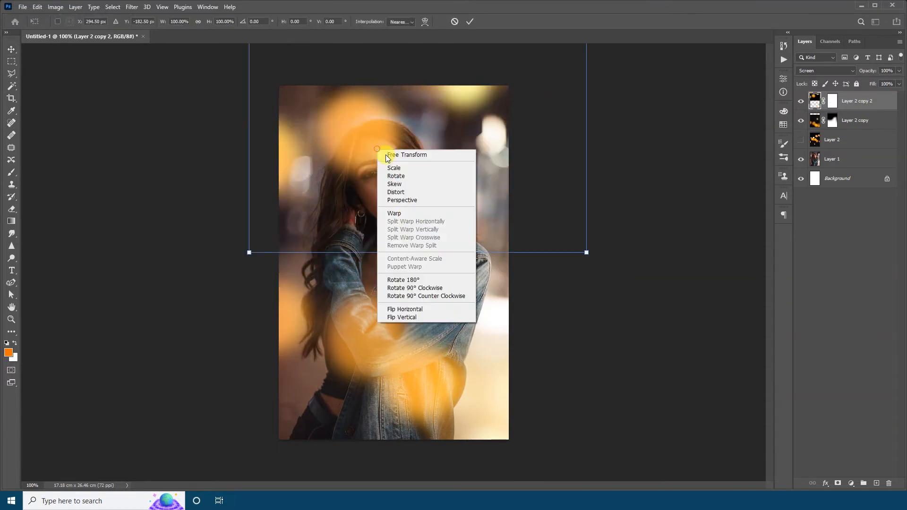
left_click(405, 308)
key("Return")
left_click_drag(472, 203, 483, 268)
left_click_drag(496, 230, 320, 179)
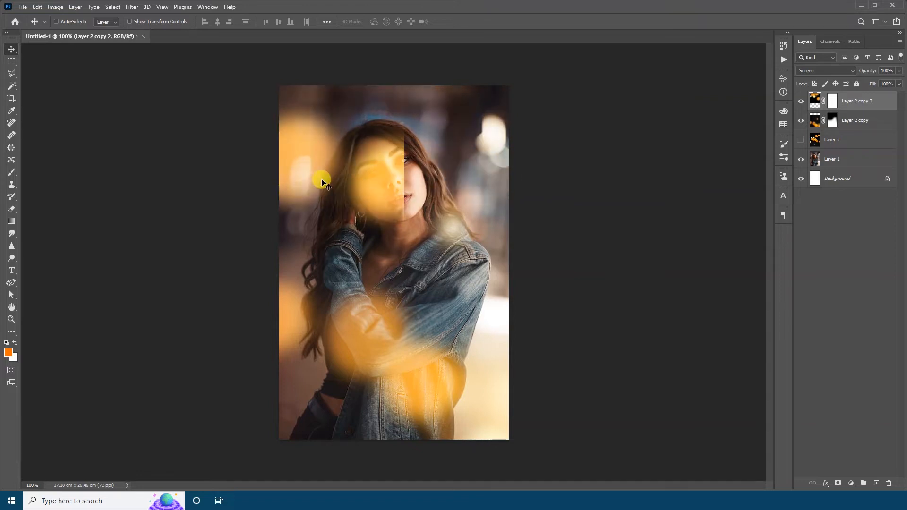
key("ctrl+t")
right_click(375, 183)
left_click(407, 343)
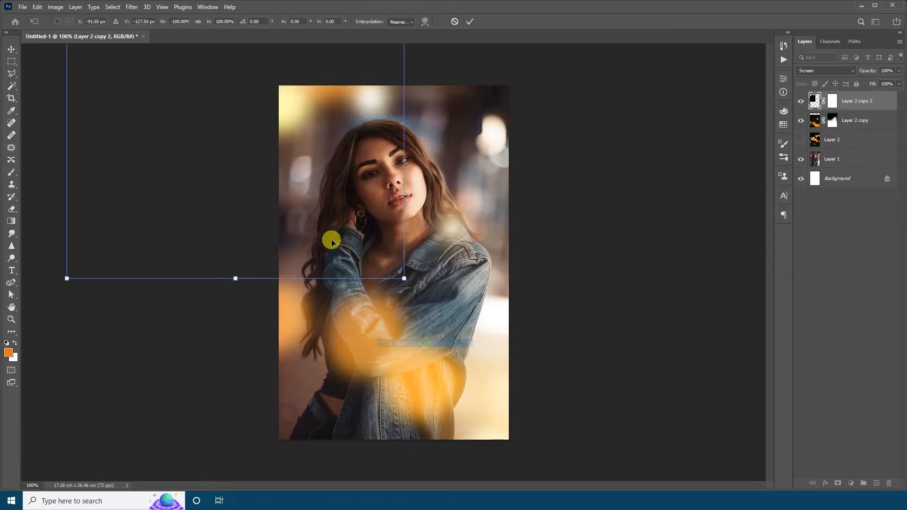
Reposition the new bokeh duplicate so its lights fall along the photo's upper edge, clear of the face
left_click_drag(381, 220, 488, 186)
key("Return")
left_click_drag(445, 149, 435, 176)
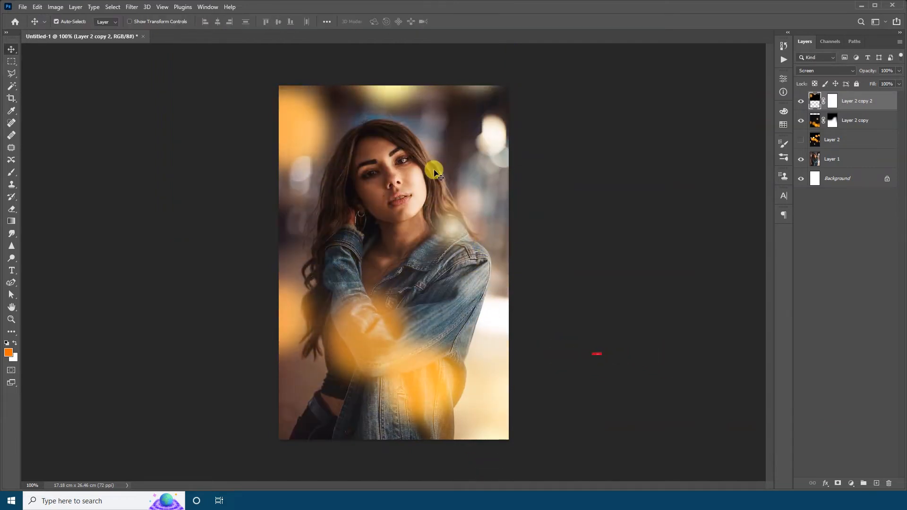
Duplicate a masked bokeh layer, rotate the new copy by -90°, and enlarge it slightly to cover the photo's right side
left_click_drag(402, 124, 547, 326)
left_click_drag(451, 156, 396, 192)
key("ctrl+t")
left_click_drag(611, 306, 483, 208)
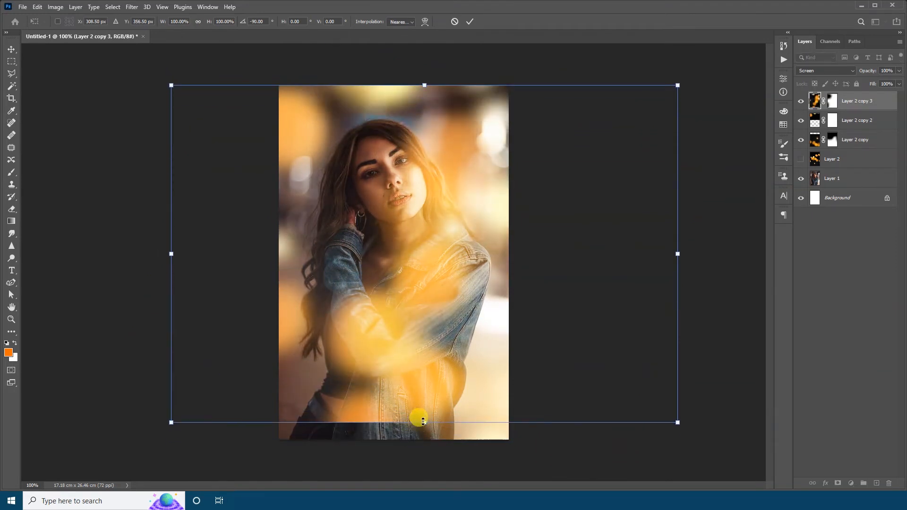
left_click_drag(423, 421, 424, 441)
left_click_drag(444, 320, 482, 333)
key("Return")
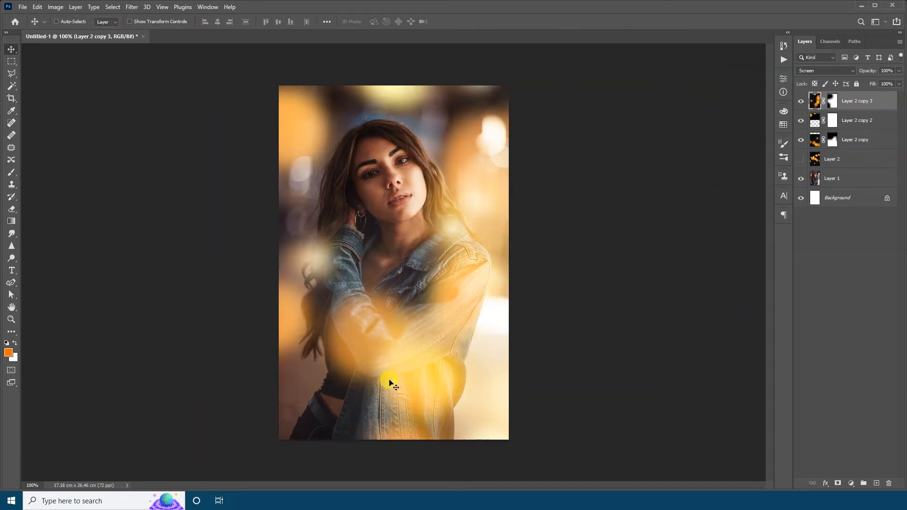
left_click_drag(475, 364, 476, 367)
Paint black on the newest bokeh copy's mask with the soft 300 px brush over the lower jacket, and undo the last stroke
left_click(833, 101)
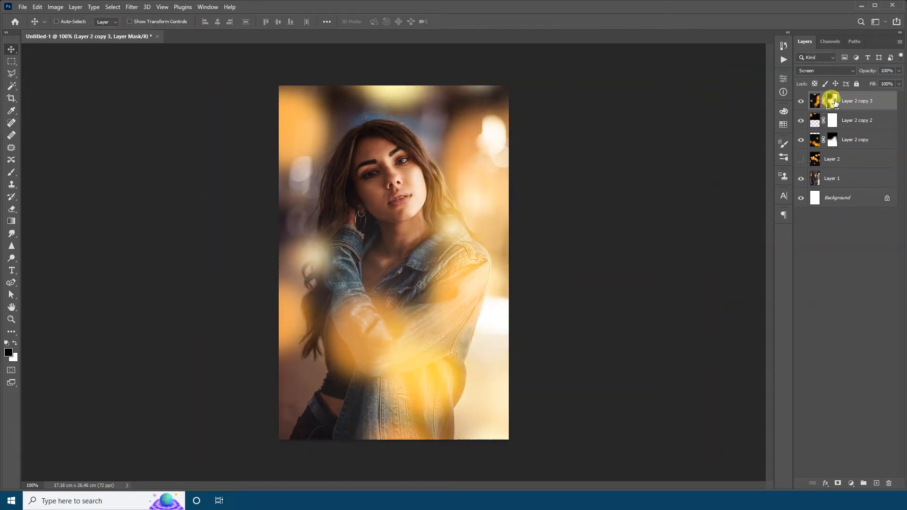
key("b")
key("d")
mouse_move(384, 355)
left_mouse_down()
mouse_move(324, 429)
mouse_move(385, 390)
mouse_move(390, 358)
mouse_move(299, 403)
mouse_move(374, 372)
mouse_move(293, 398)
left_mouse_up()
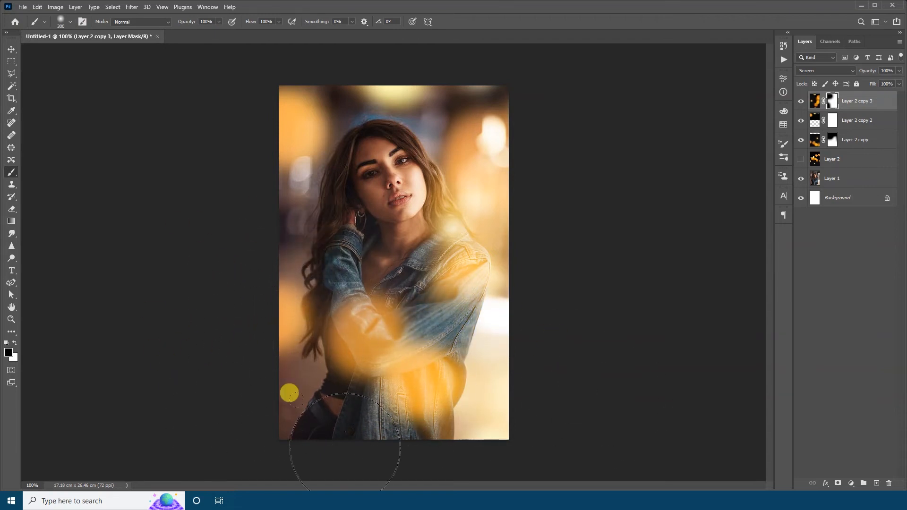
key("ctrl+z")
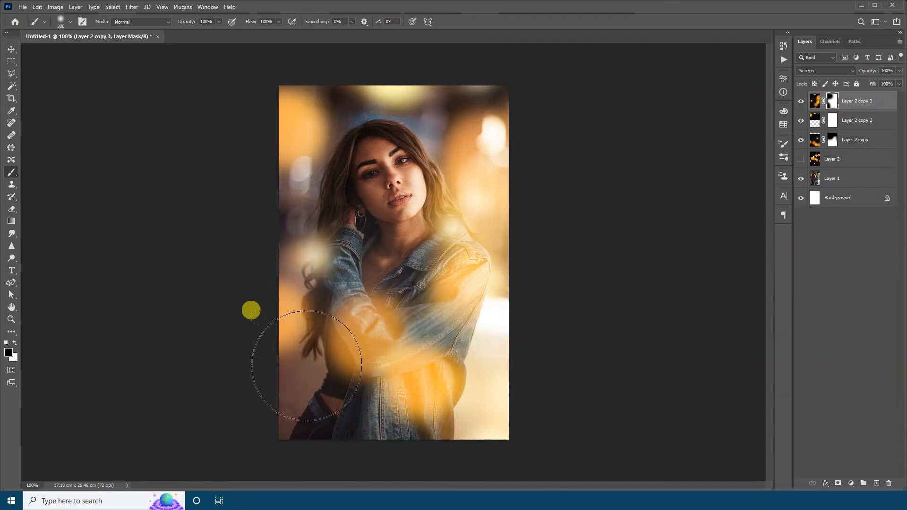
Restore the undone mask stroke and paint black on the newest bokeh copy's mask from the lower jacket up to the chest
key("ctrl+shift+z")
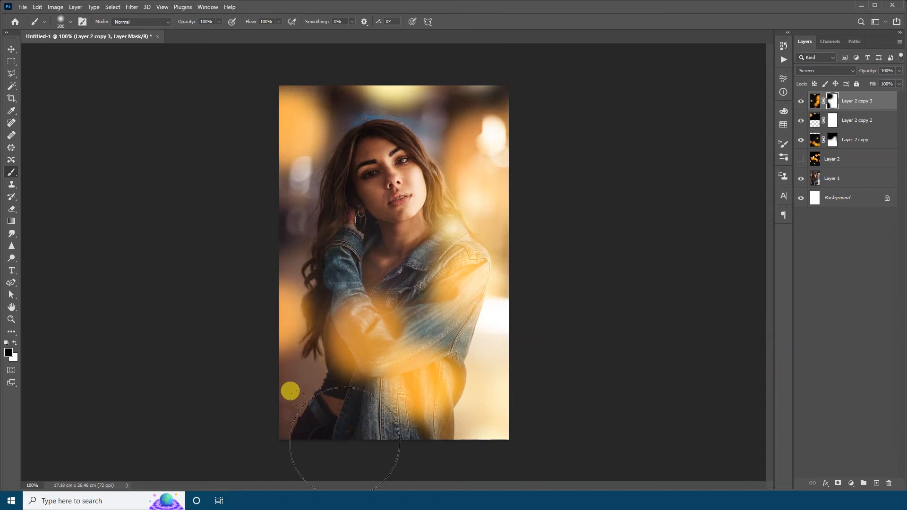
mouse_move(347, 440)
left_mouse_down()
mouse_move(296, 371)
mouse_move(361, 250)
mouse_move(502, 375)
mouse_move(413, 286)
left_mouse_up()
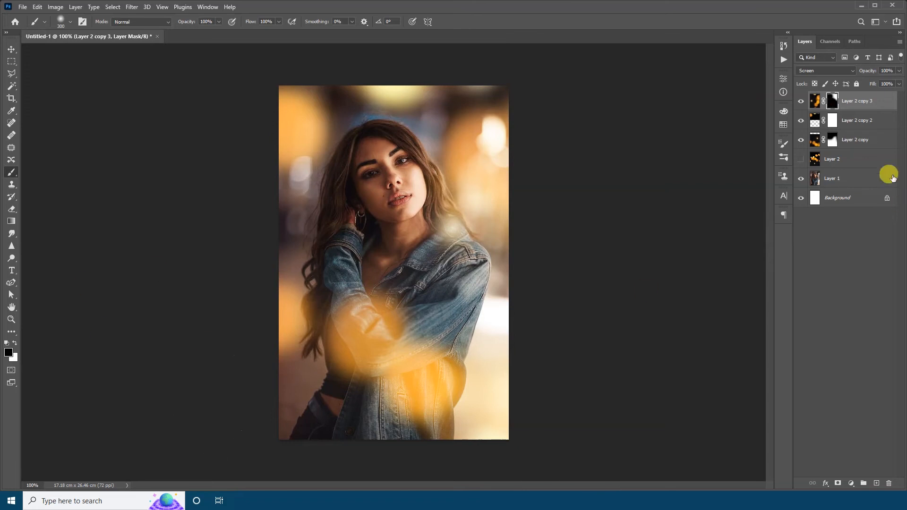
Show the hidden original bokeh layer, enlarge it to about 149%, and place its lights along the photo's upper edge
left_click(801, 159)
left_click(836, 159)
key("v")
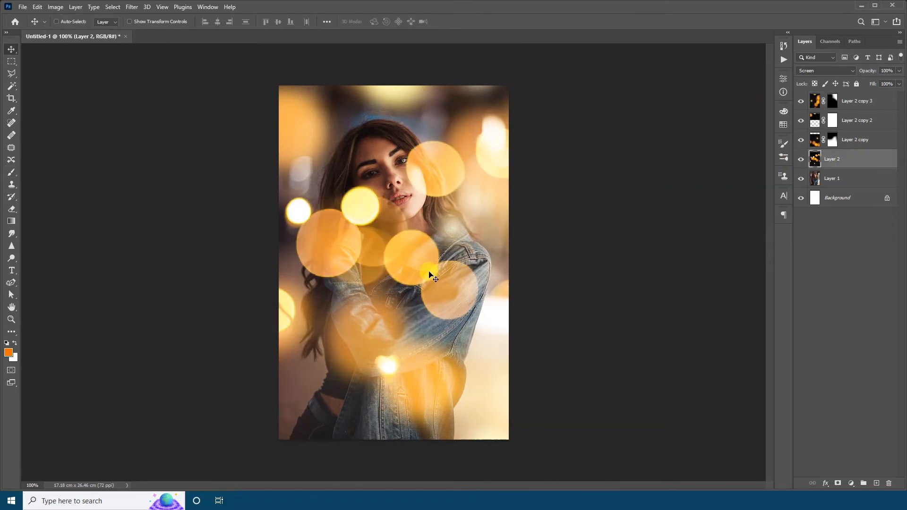
left_click_drag(435, 220, 404, 332)
key("ctrl+t")
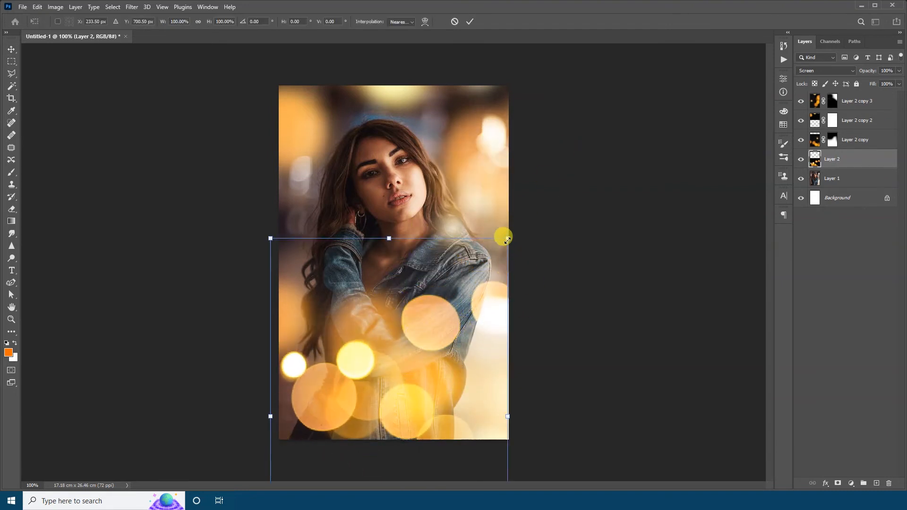
left_click_drag(505, 237, 582, 158)
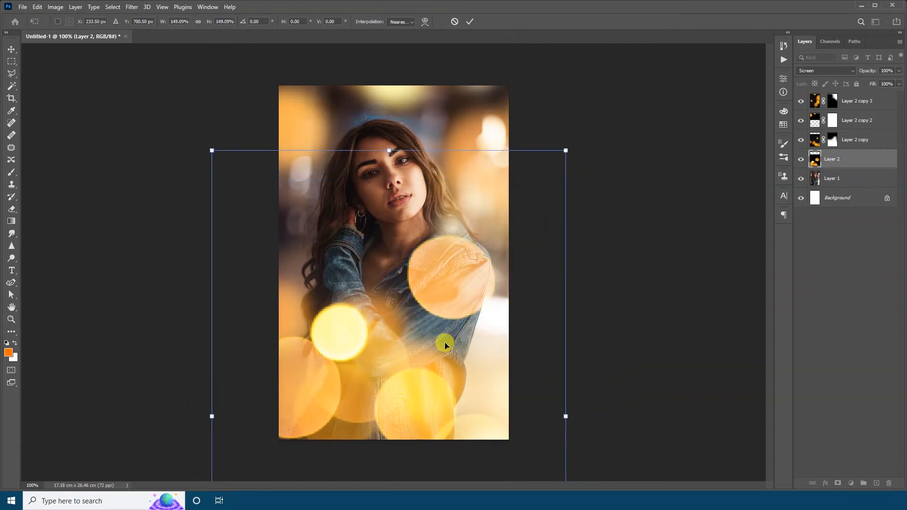
left_click_drag(442, 342, 444, 141)
left_click_drag(409, 344, 443, 244)
double_click(412, 231)
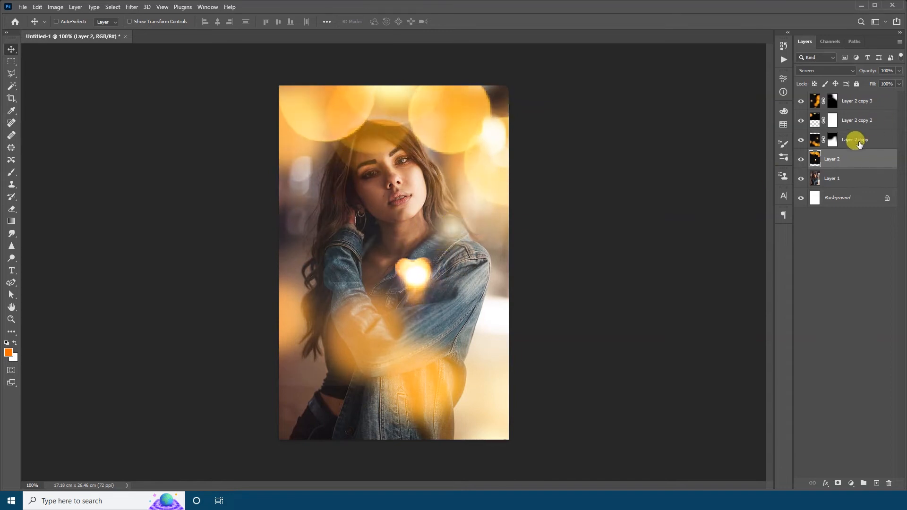
Toggle the bokeh copies' visibility and select lights on the canvas to examine which layer each light belongs to
left_click(802, 121)
left_click(802, 122)
left_click(874, 122)
left_click(802, 141)
left_click(801, 141)
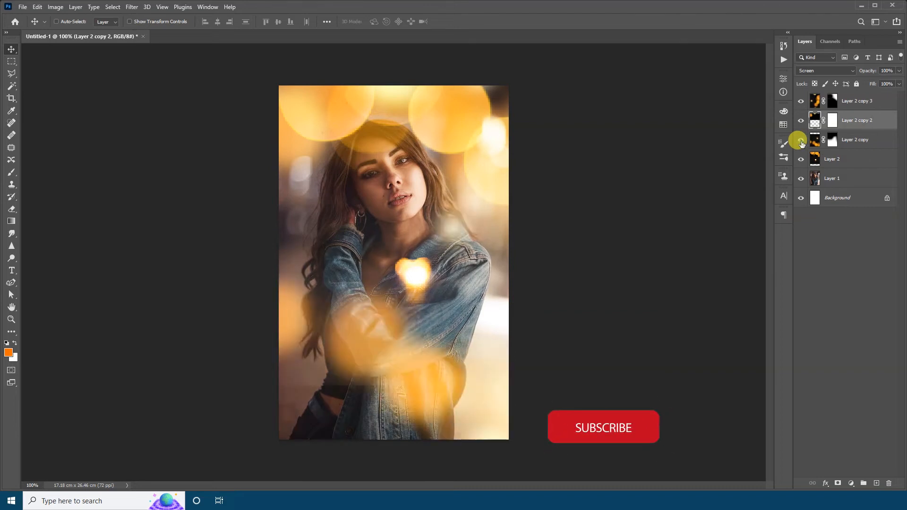
left_click(802, 140)
left_click(802, 141)
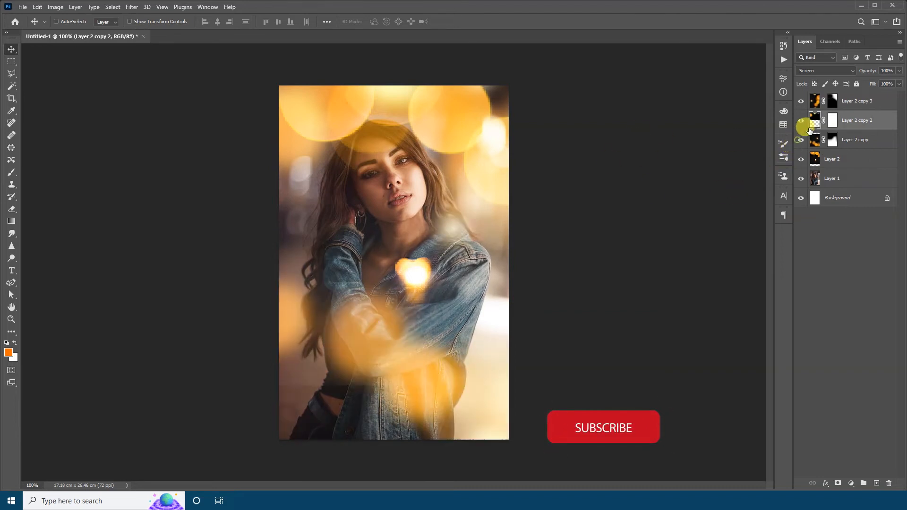
left_click(802, 101)
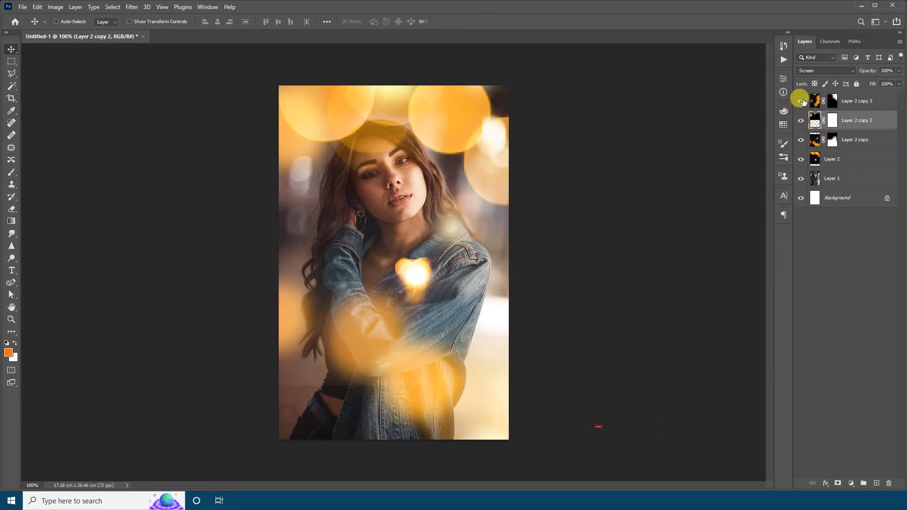
left_click(802, 102)
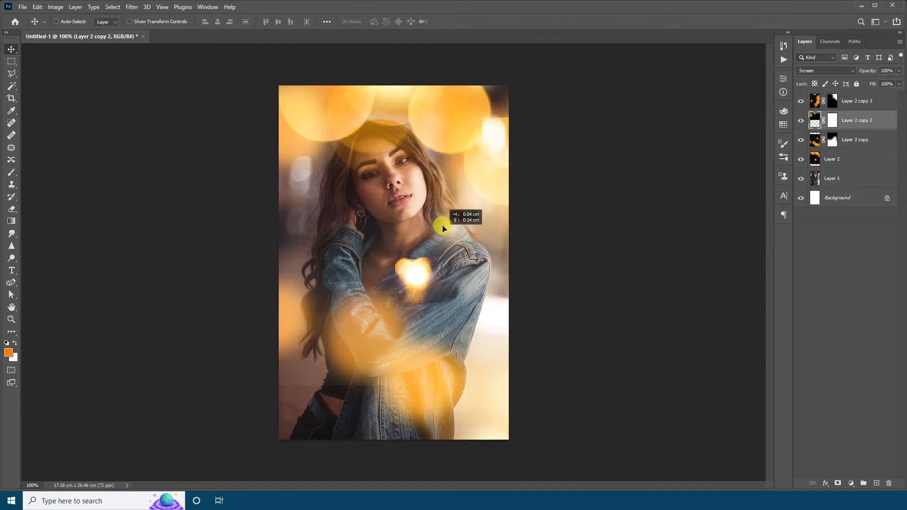
left_click(482, 130, "ctrl")
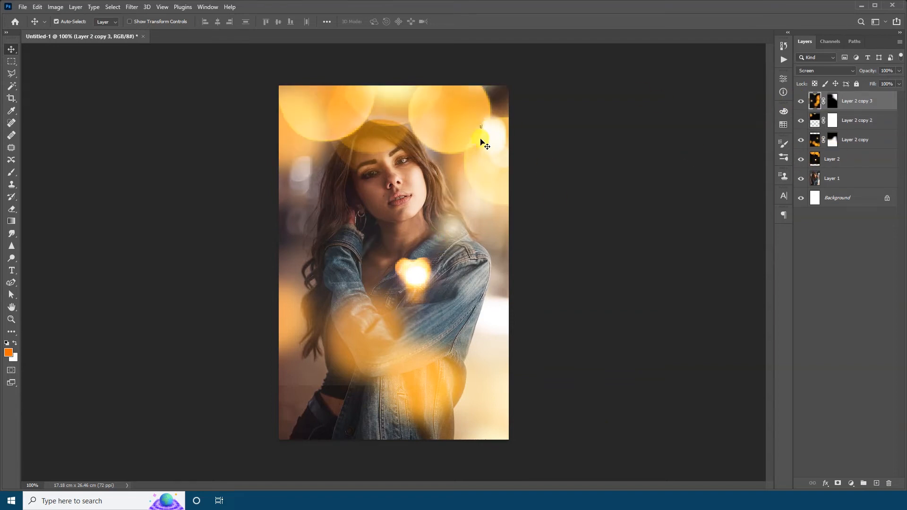
left_click(326, 121, "ctrl")
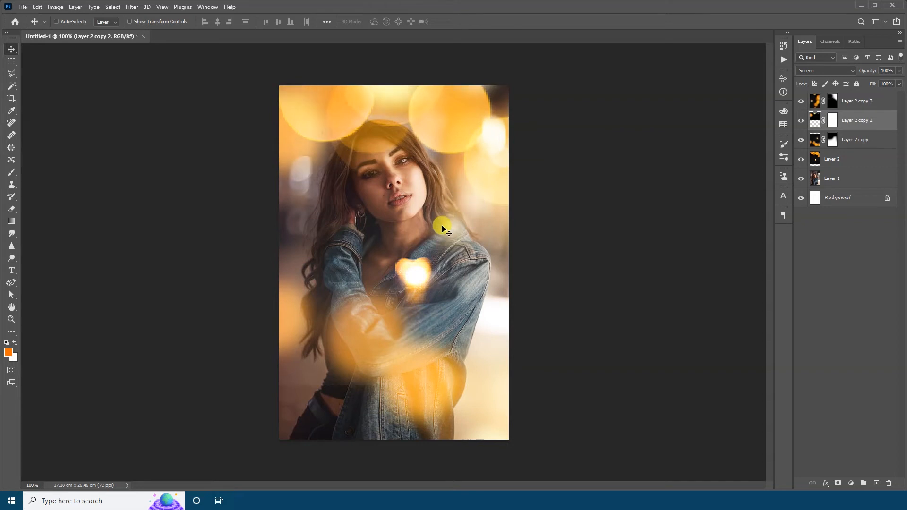
Move the enlarged Layer 2 down so its lights cover the lower half of the photo, clear of the face
left_click(855, 156)
left_click_drag(502, 161, 492, 347)
left_click_drag(413, 111, 445, 182)
left_click_drag(353, 340, 353, 336)
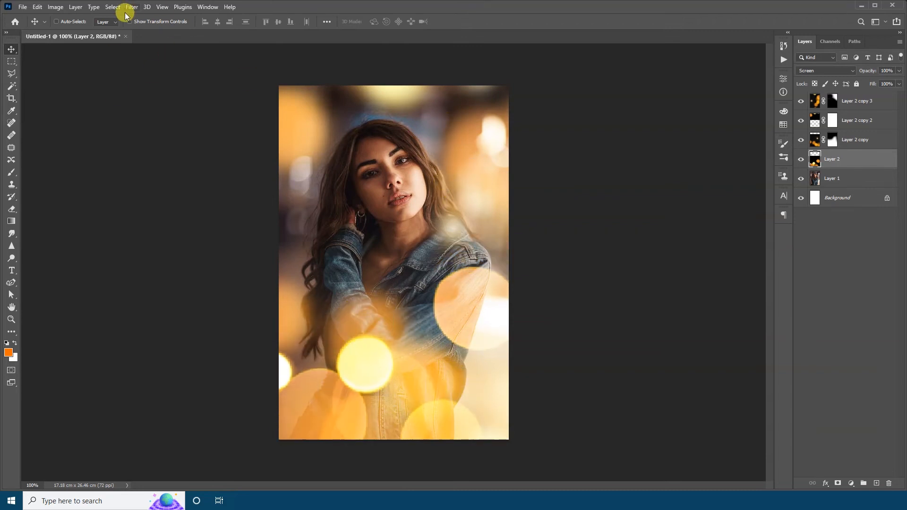
Apply a Gaussian Blur with a 2.5-pixel radius to Layer 2
left_click(132, 7)
mouse_move(189, 127)
left_click(285, 163)
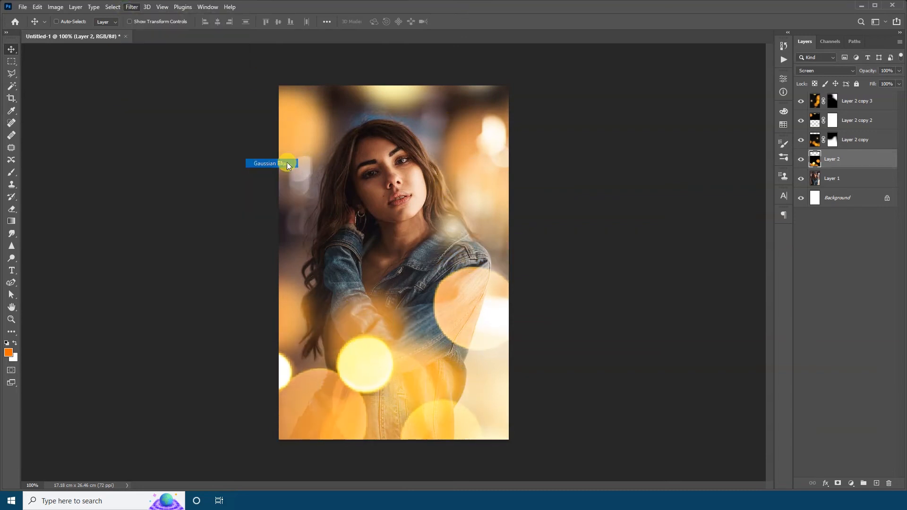
left_click_drag(689, 282, 690, 282)
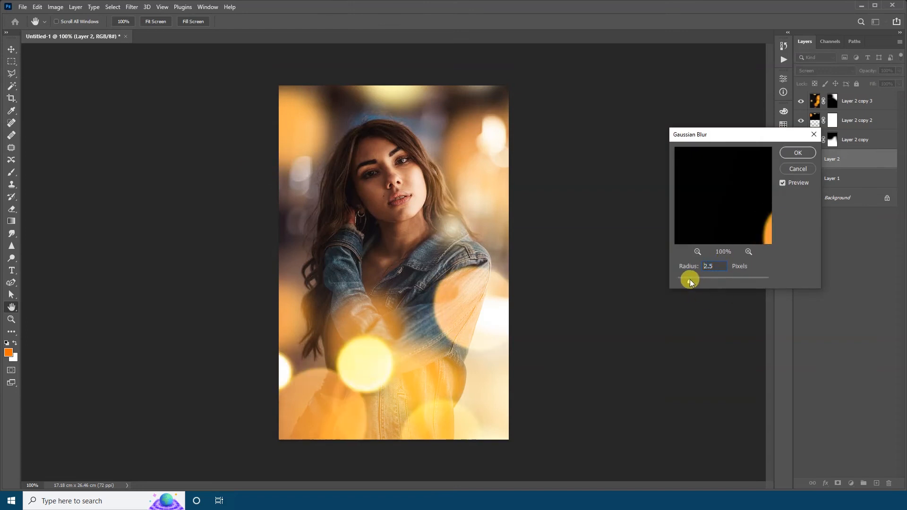
left_click(805, 149)
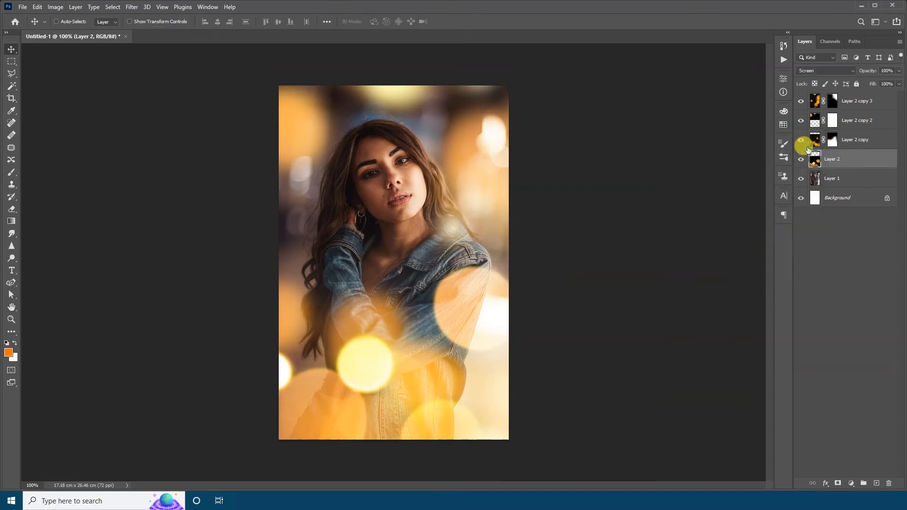
Duplicate the blurred Layer 2, place the copy over the upper half of the photo, and set its fill to 33%
left_click_drag(467, 342, 426, 52)
left_click_drag(422, 238, 437, 215)
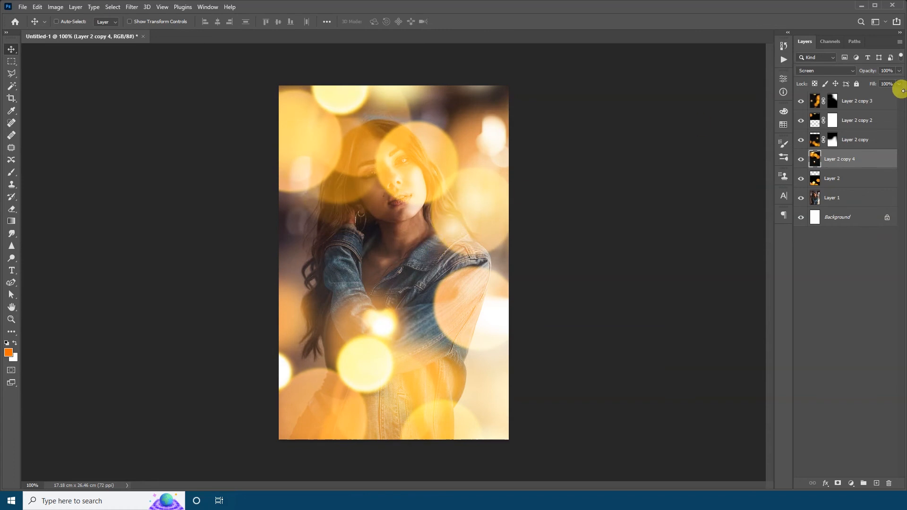
left_click_drag(874, 95, 871, 94)
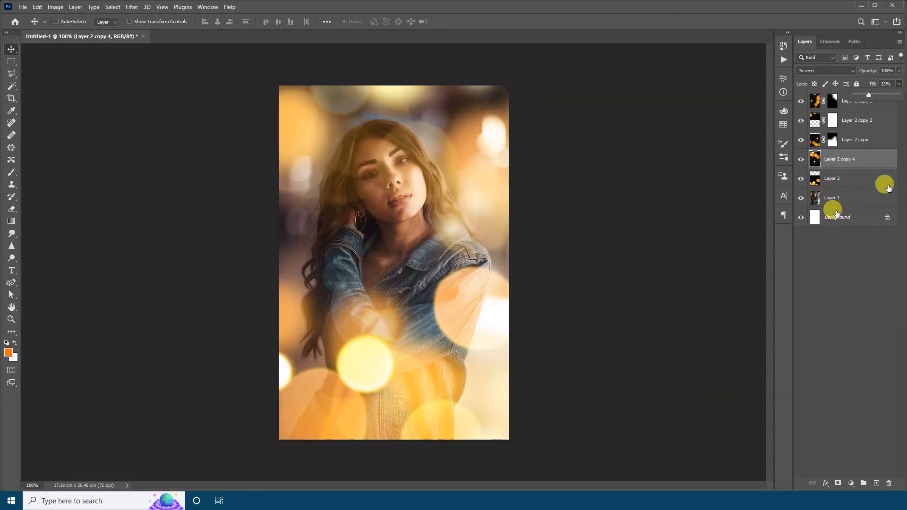
Set Layer 2's opacity to 42% and the fill of the three masked bokeh copies to 59%
left_click(847, 181)
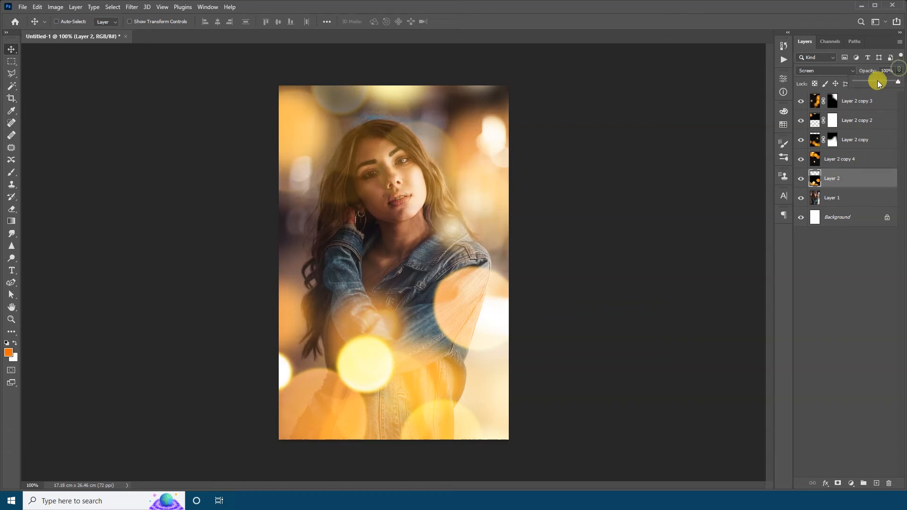
left_click_drag(877, 81, 872, 82)
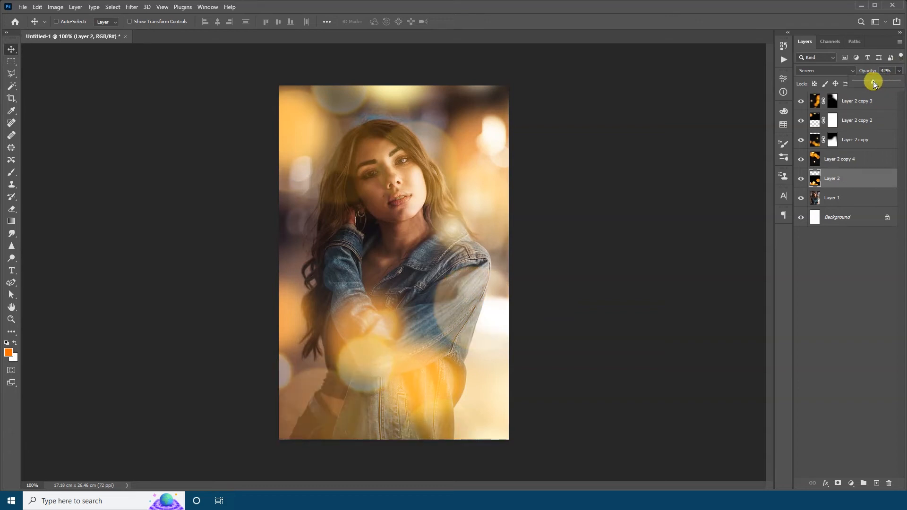
left_click(865, 160)
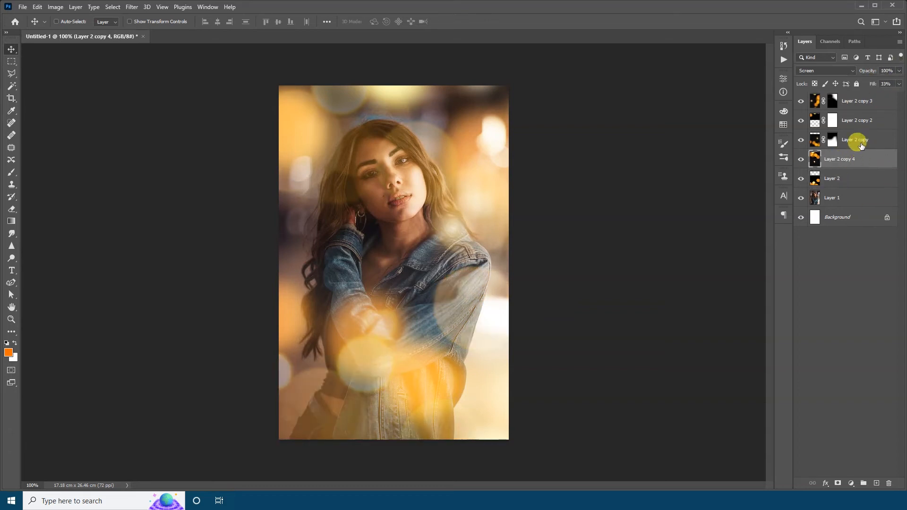
left_click(862, 146)
left_click(859, 101, "shift")
left_click_drag(899, 84, 880, 97)
Merge all five bokeh layers into one layer and set its blend mode to Screen
left_click(859, 178)
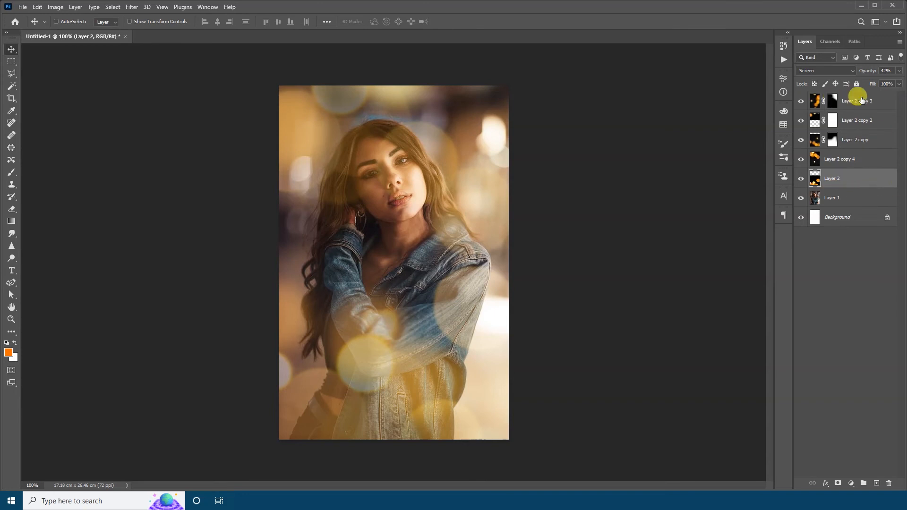
left_click(862, 100, "shift")
right_click(861, 105)
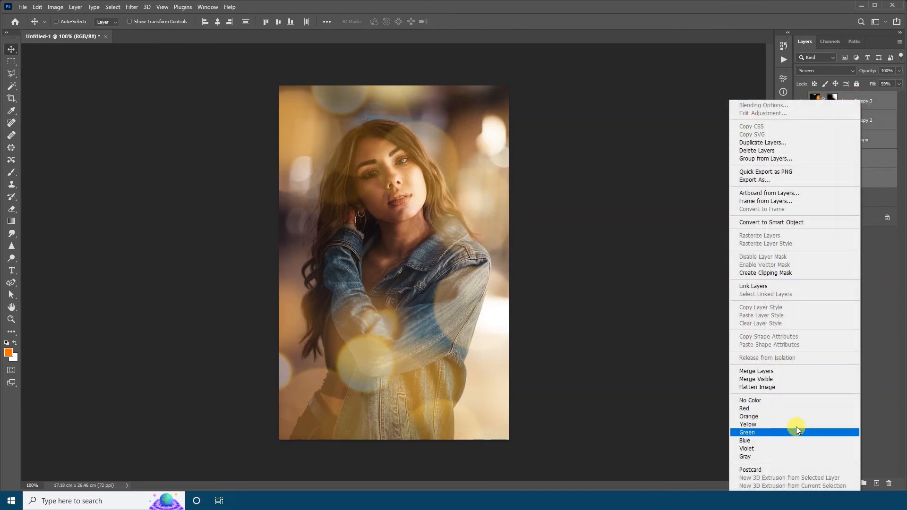
left_click(766, 372)
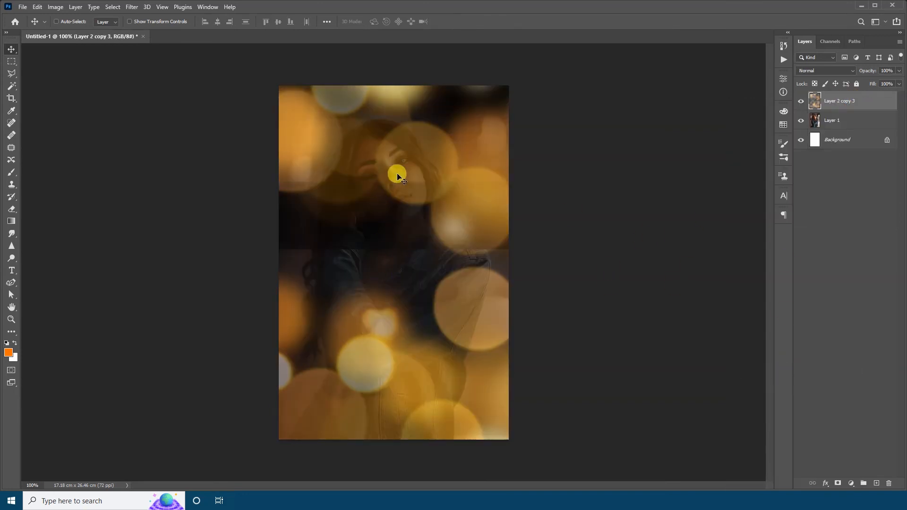
left_click(815, 70)
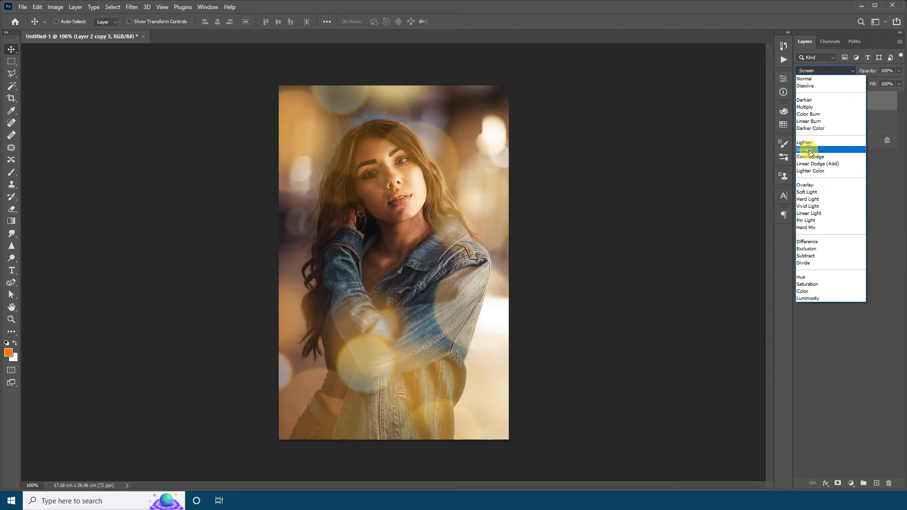
left_click(810, 153)
Adjust the merged bokeh layer's Hue/Saturation to hue -12, saturation +9 and lightness +6
left_click(55, 8)
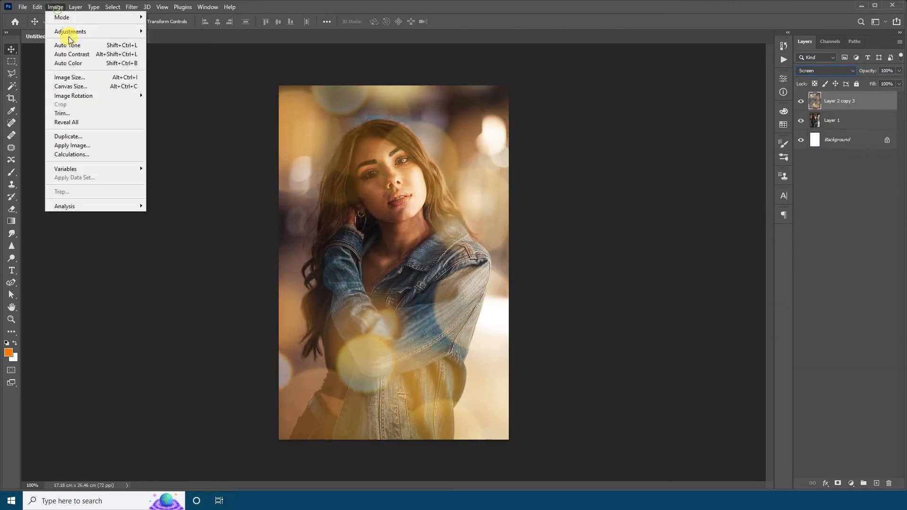
mouse_move(70, 31)
left_click(189, 79)
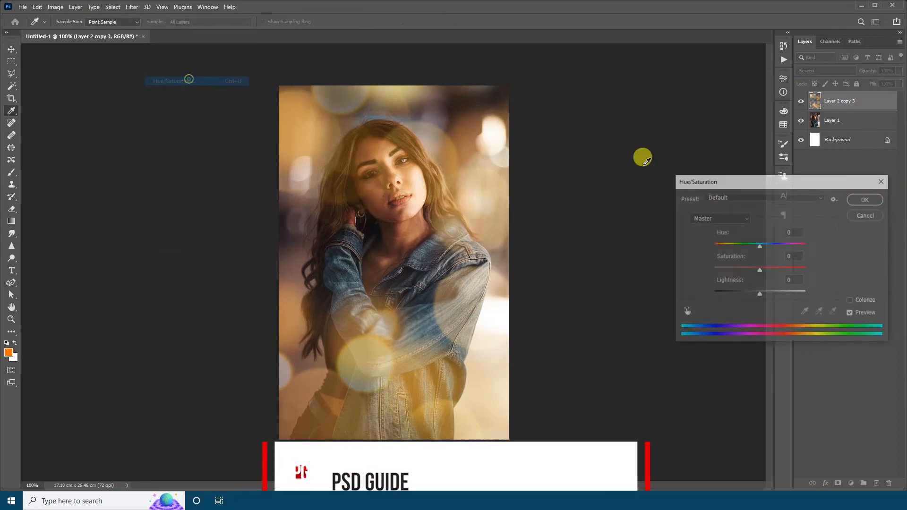
mouse_move(760, 245)
left_mouse_down()
mouse_move(776, 268)
mouse_move(750, 250)
mouse_move(772, 272)
mouse_move(757, 250)
left_mouse_up()
left_click(762, 269)
left_click(758, 248)
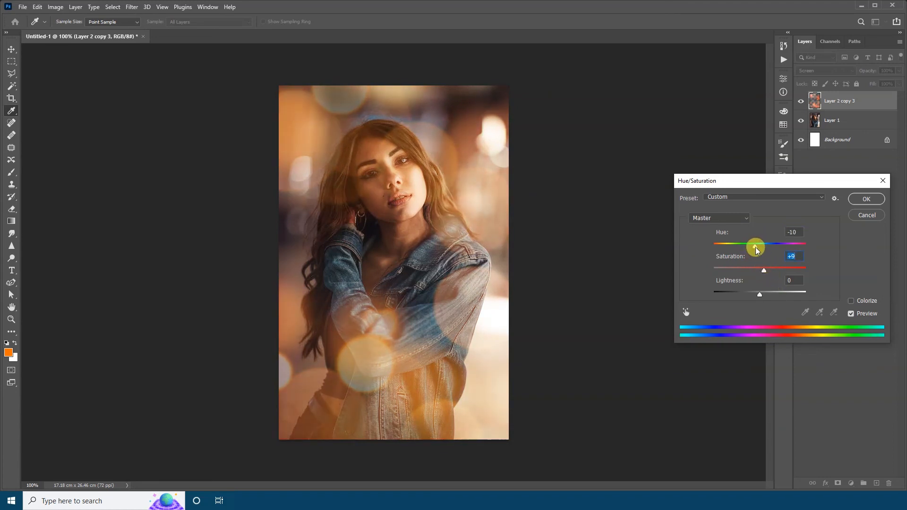
left_click_drag(759, 294, 763, 295)
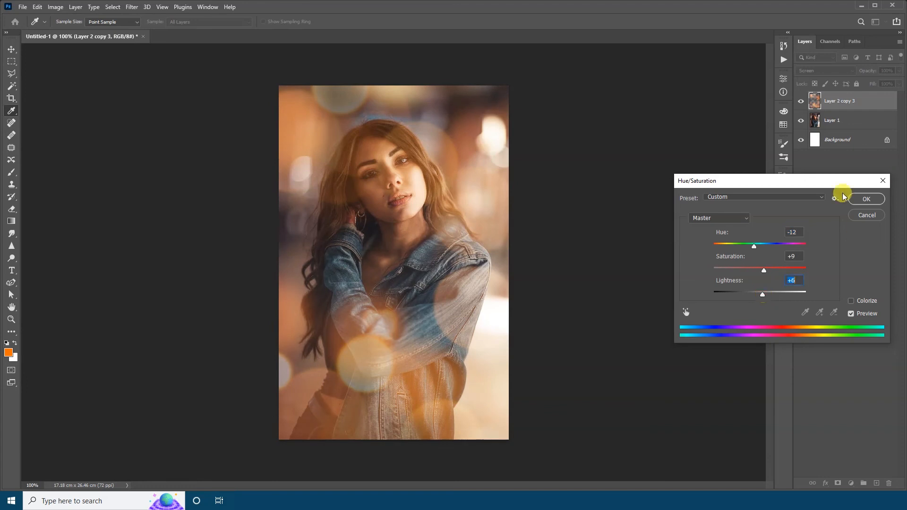
left_click(867, 198)
Merge the bokeh layer with the portrait in Layer 1
left_click(855, 123, "ctrl")
key("v")
right_click(855, 123)
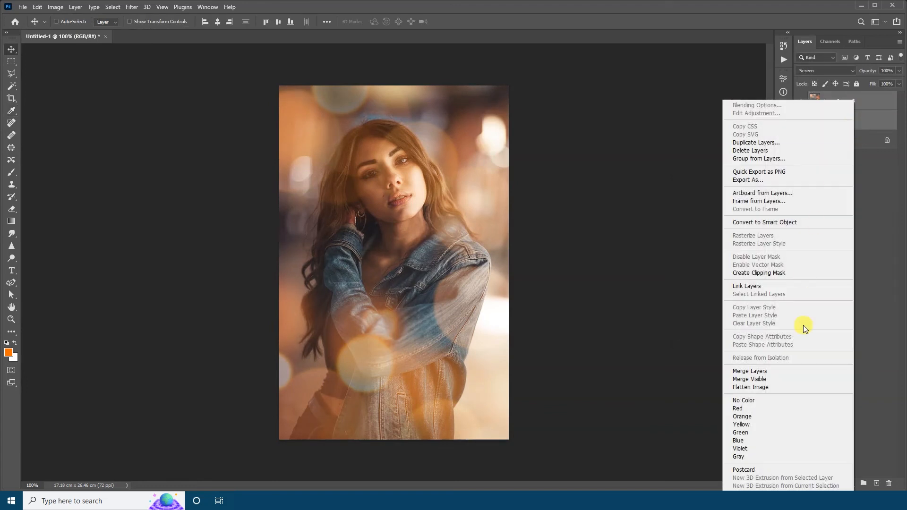
left_click(766, 370)
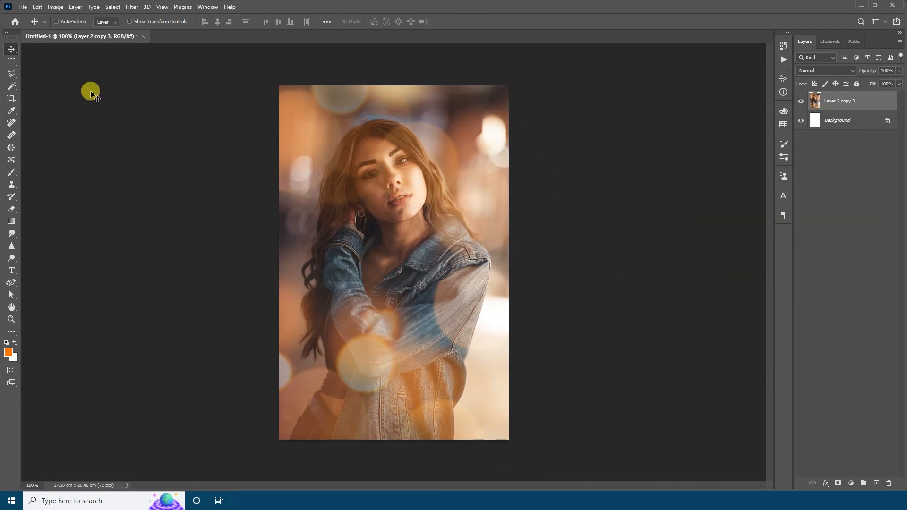
Adjust the merged portrait's Brightness/Contrast to brightness 6 and contrast 14
left_click(49, 10)
mouse_move(94, 31)
left_click(203, 32)
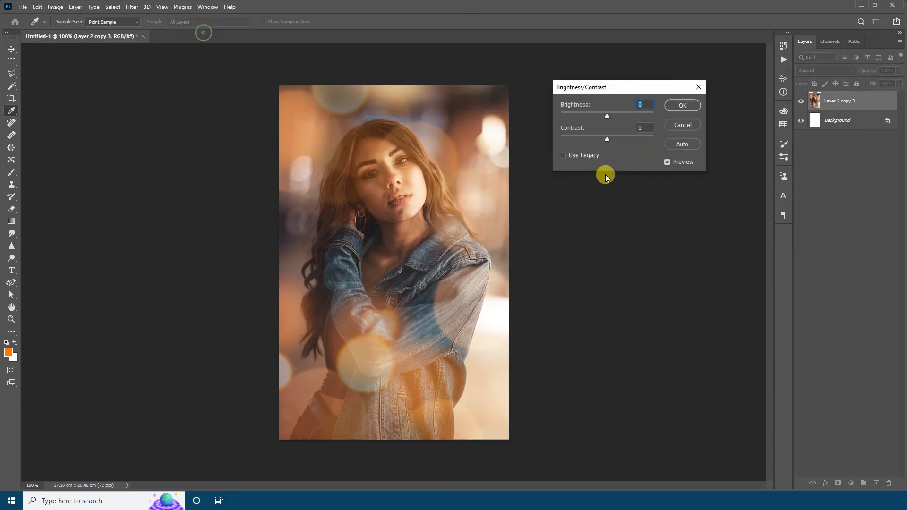
left_click_drag(607, 116, 614, 138)
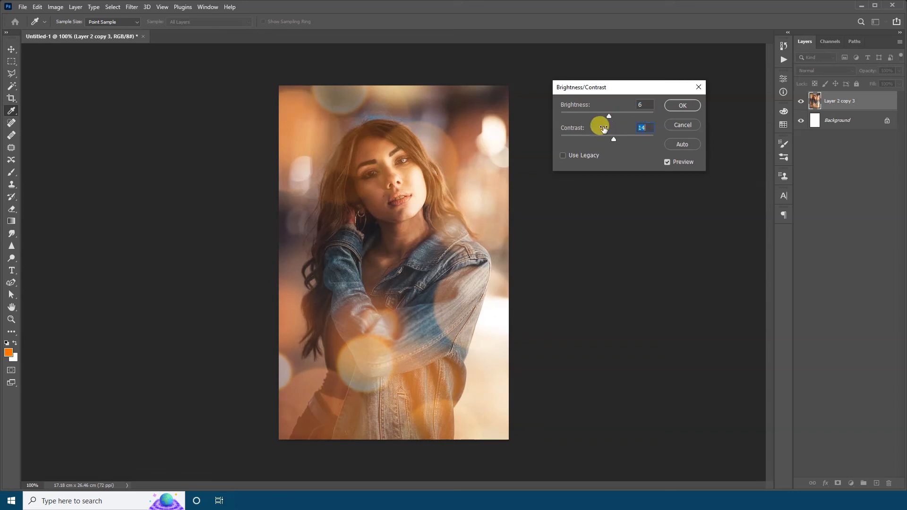
left_click(683, 106)
key("v")
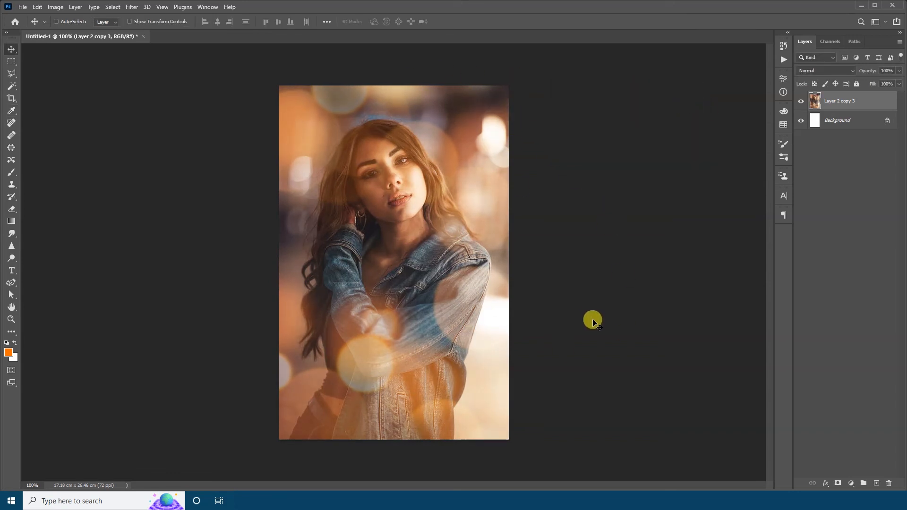